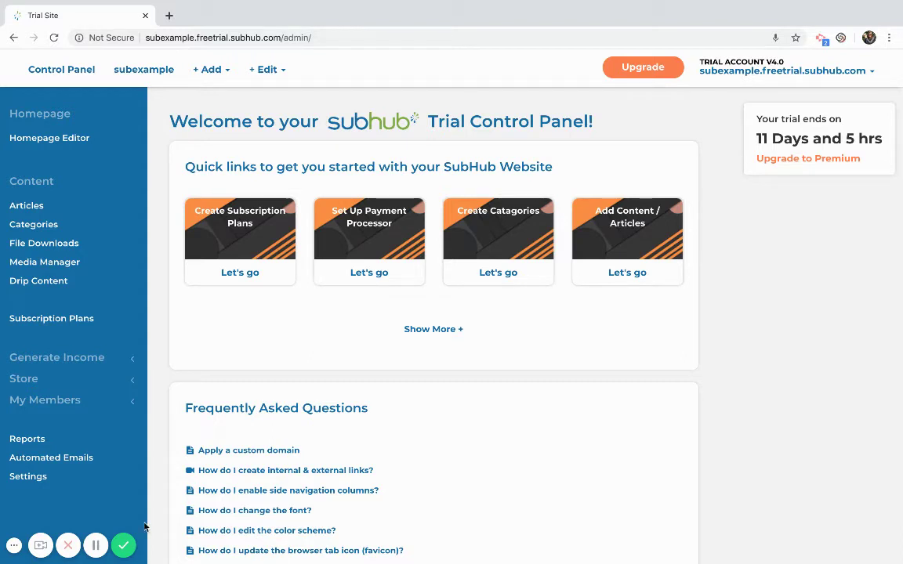
Open SubHub's Site Settings page from the left sidebar
{"action": "left_click", "coordinate": [36, 480]}
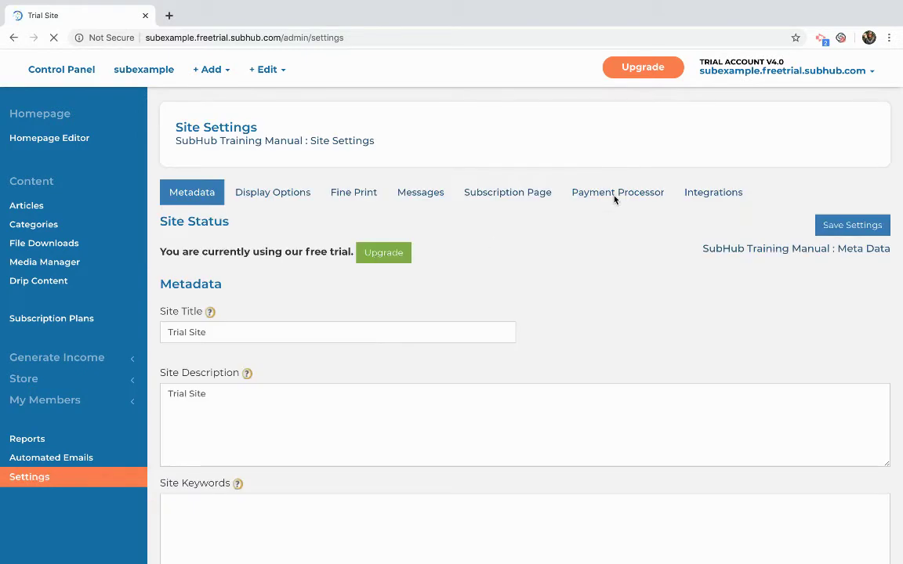
{"action": "left_click", "coordinate": [617, 195]}
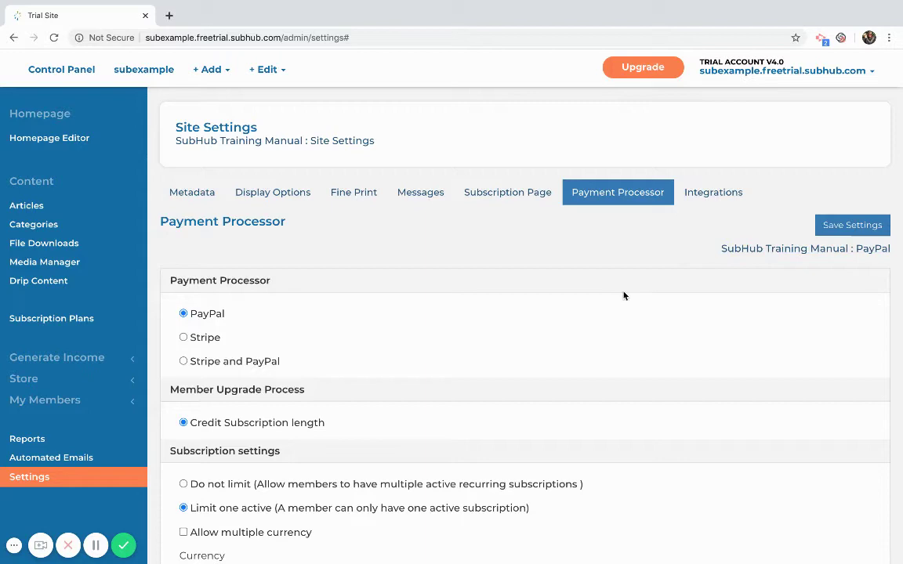
{"action": "scroll", "coordinate": [622, 294], "scroll_direction": "down", "scroll_amount": 2}
{"action": "scroll", "coordinate": [622, 293], "scroll_direction": "down", "scroll_amount": 1}
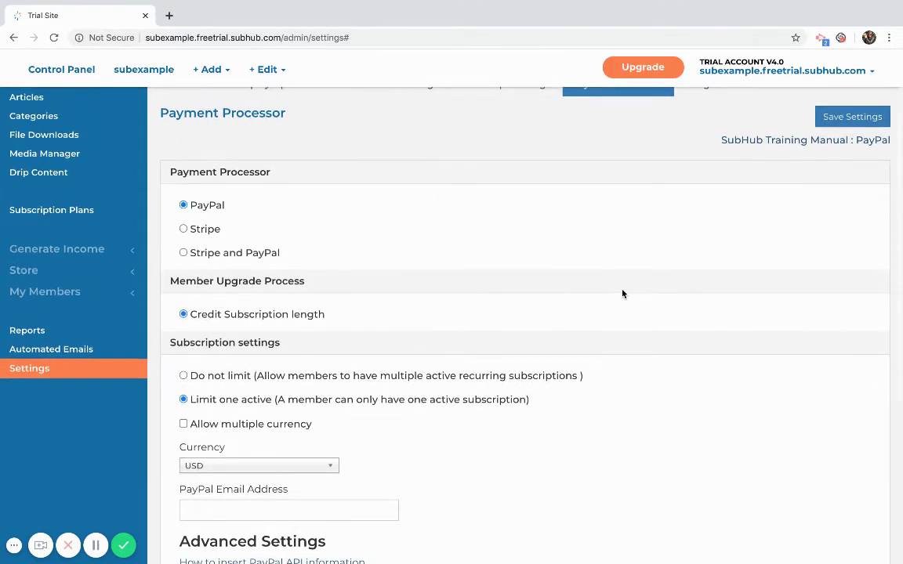
{"action": "scroll", "coordinate": [619, 292], "scroll_direction": "down", "scroll_amount": 1}
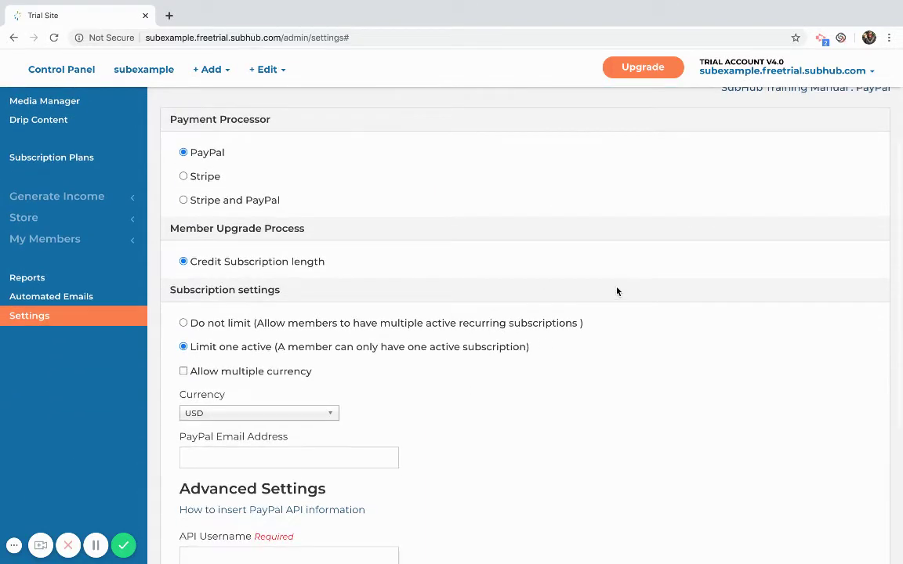
{"action": "left_click", "coordinate": [183, 177]}
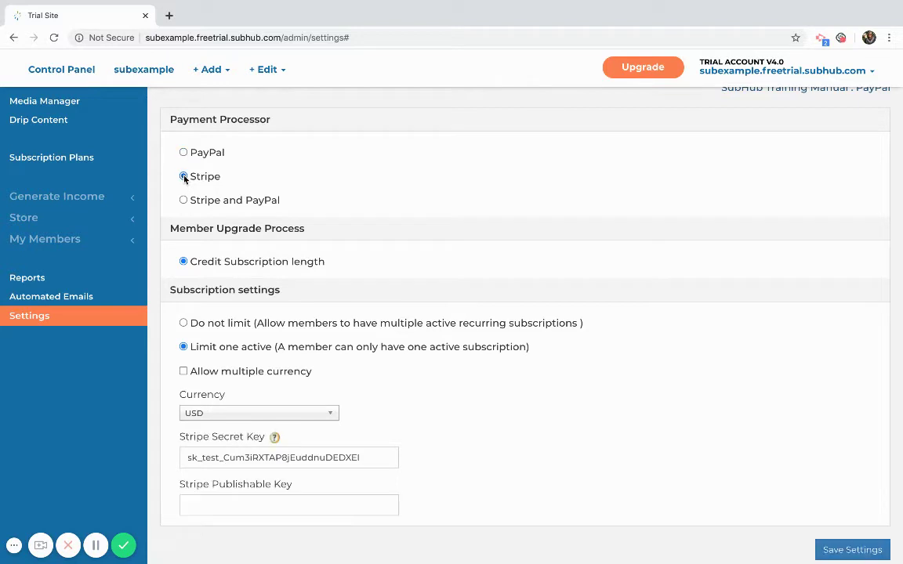
{"action": "scroll", "coordinate": [438, 191], "scroll_direction": "down", "scroll_amount": 1}
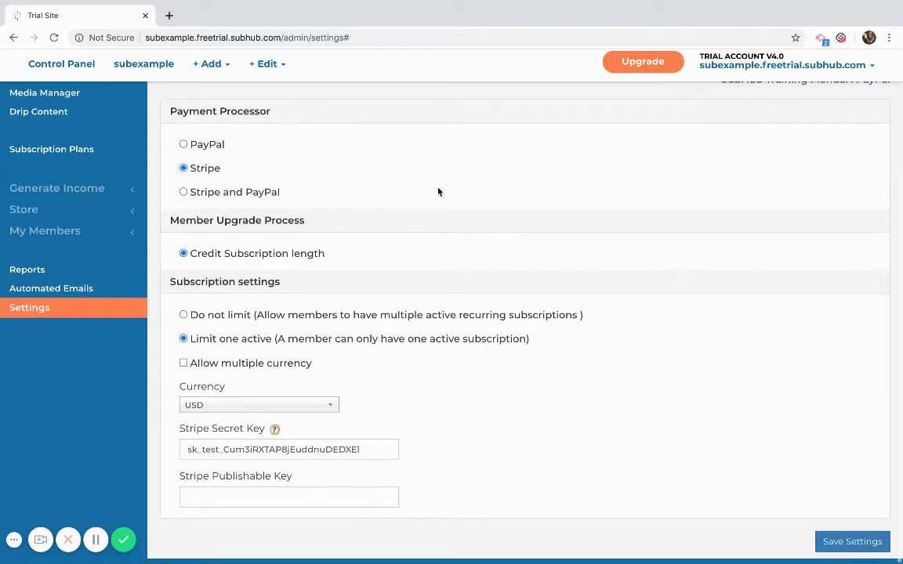
{"action": "left_click_drag", "start_coordinate": [368, 457], "coordinate": [180, 455]}
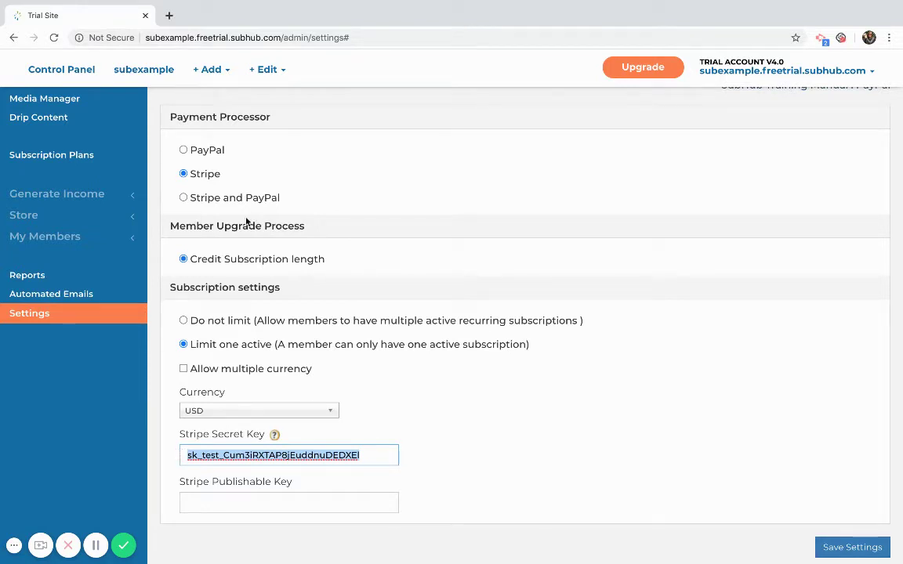
{"action": "left_click", "coordinate": [183, 150]}
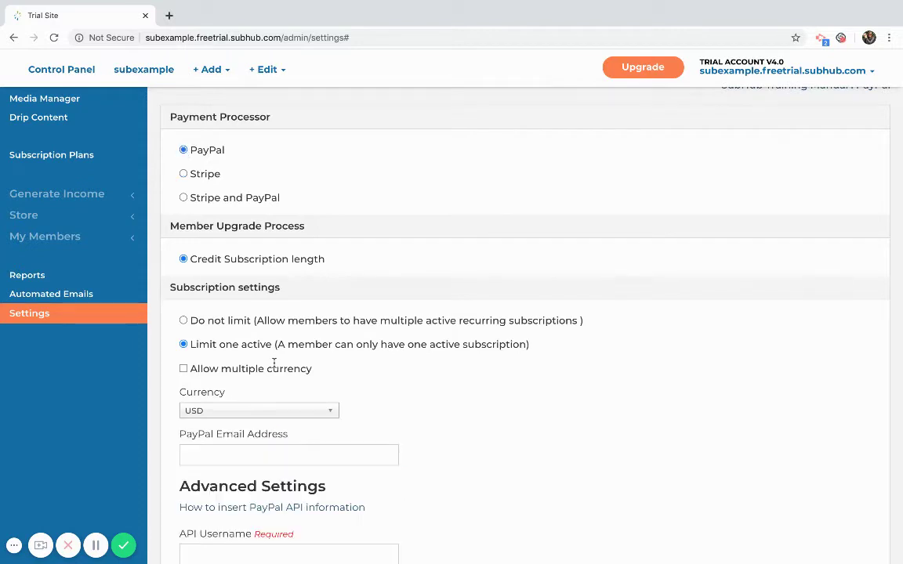
{"action": "scroll", "coordinate": [274, 363], "scroll_direction": "down", "scroll_amount": 3}
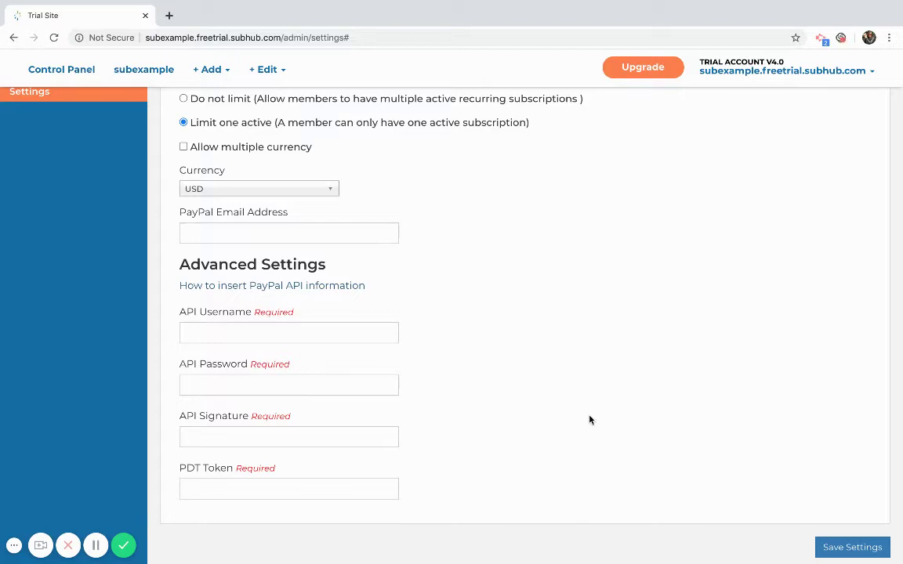
{"action": "scroll", "coordinate": [590, 420], "scroll_direction": "up", "scroll_amount": 3}
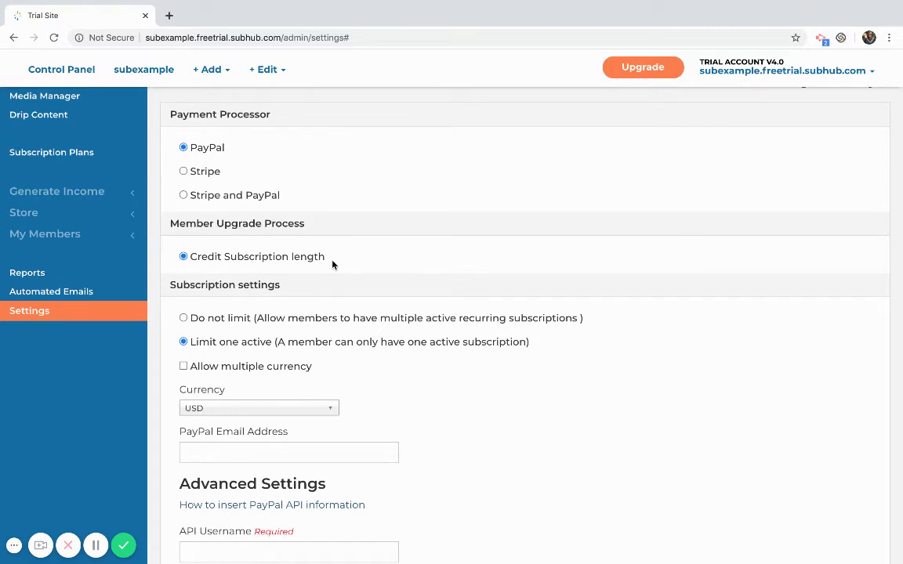
{"action": "scroll", "coordinate": [348, 350], "scroll_direction": "down", "scroll_amount": 3}
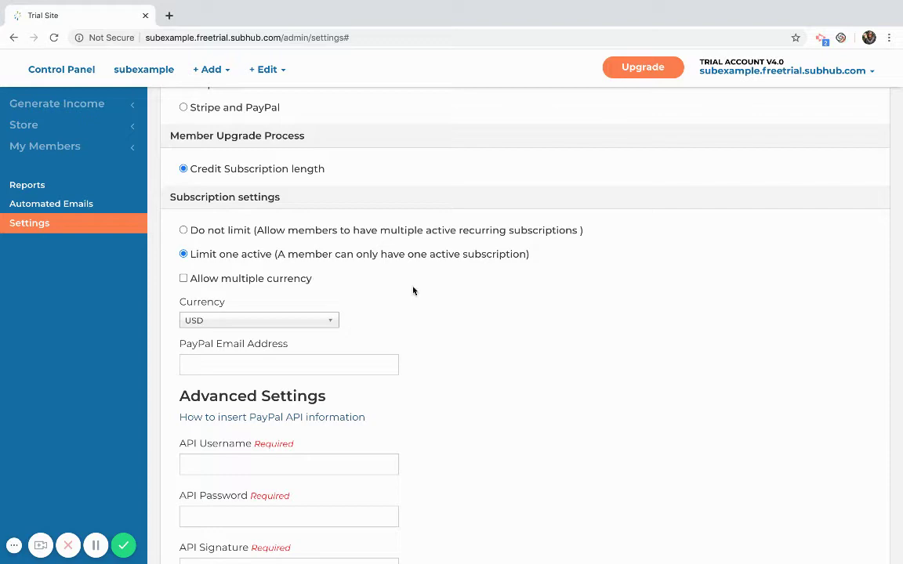
{"action": "scroll", "coordinate": [642, 396], "scroll_direction": "down", "scroll_amount": 4}
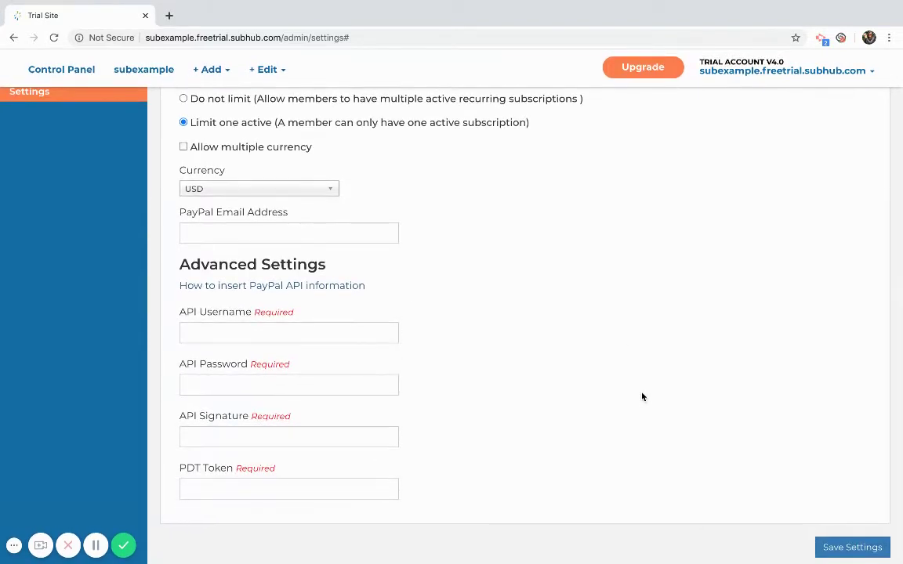
{"action": "scroll", "coordinate": [642, 396], "scroll_direction": "up", "scroll_amount": 6}
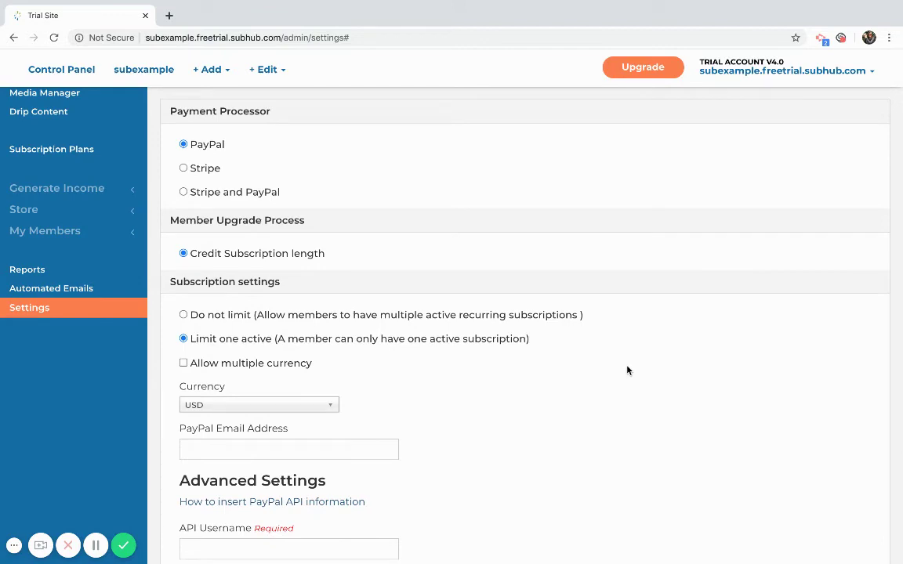
{"action": "scroll", "coordinate": [627, 369], "scroll_direction": "up", "scroll_amount": 5}
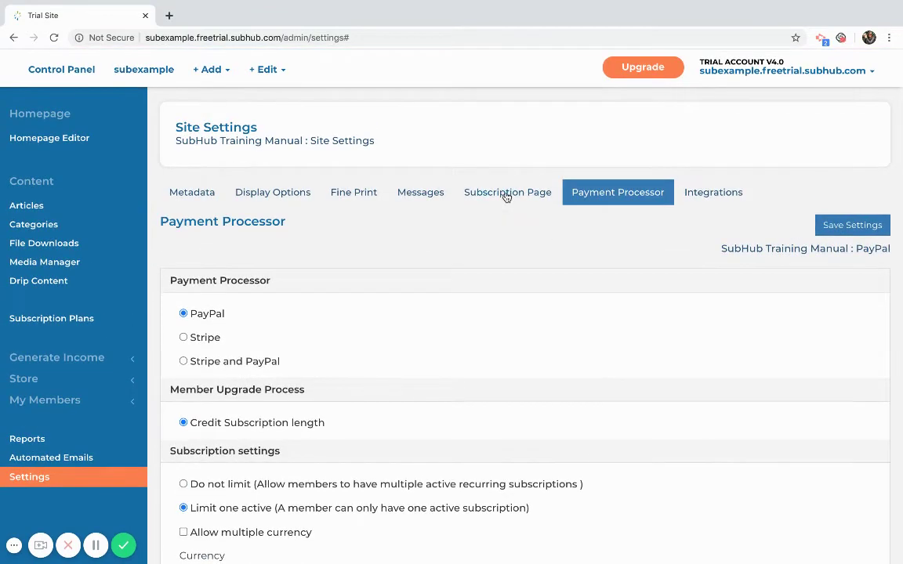
Open the Subscription Page settings and review the registration intro 'Save 15% by paying annually'
{"action": "left_click", "coordinate": [505, 196]}
{"action": "scroll", "coordinate": [530, 269], "scroll_direction": "down", "scroll_amount": 4}
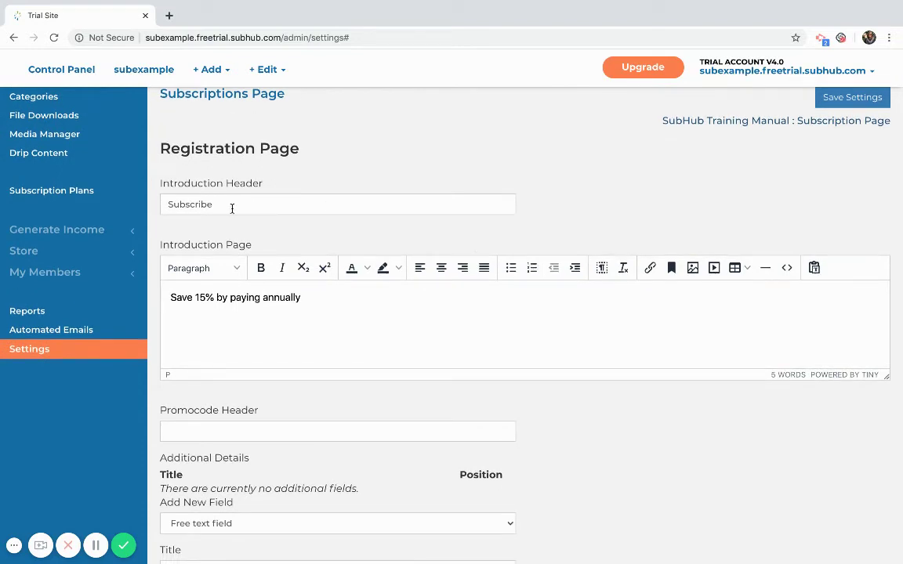
{"action": "left_click_drag", "start_coordinate": [229, 205], "coordinate": [163, 199]}
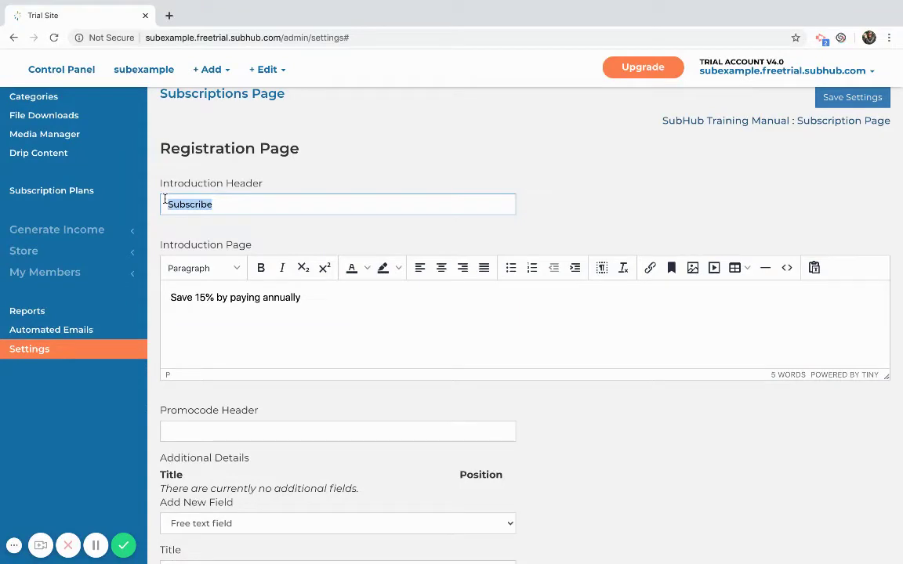
{"action": "left_click_drag", "start_coordinate": [318, 297], "coordinate": [170, 293]}
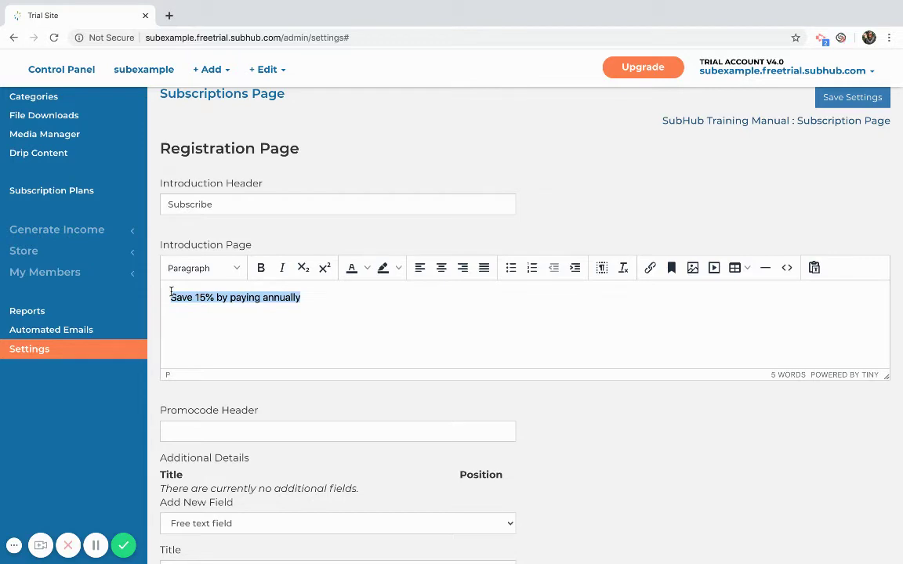
{"action": "scroll", "coordinate": [171, 292], "scroll_direction": "down", "scroll_amount": 2}
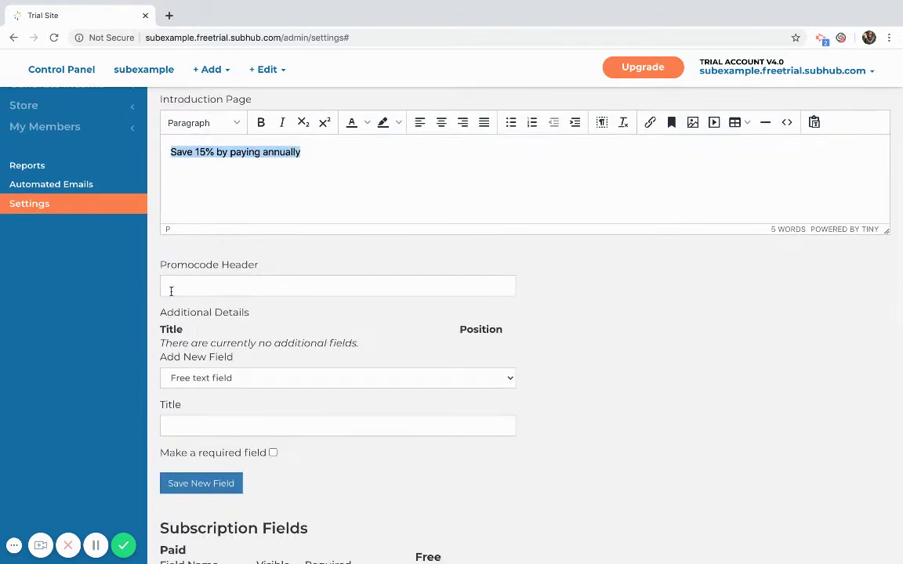
{"action": "scroll", "coordinate": [619, 343], "scroll_direction": "down", "scroll_amount": 3}
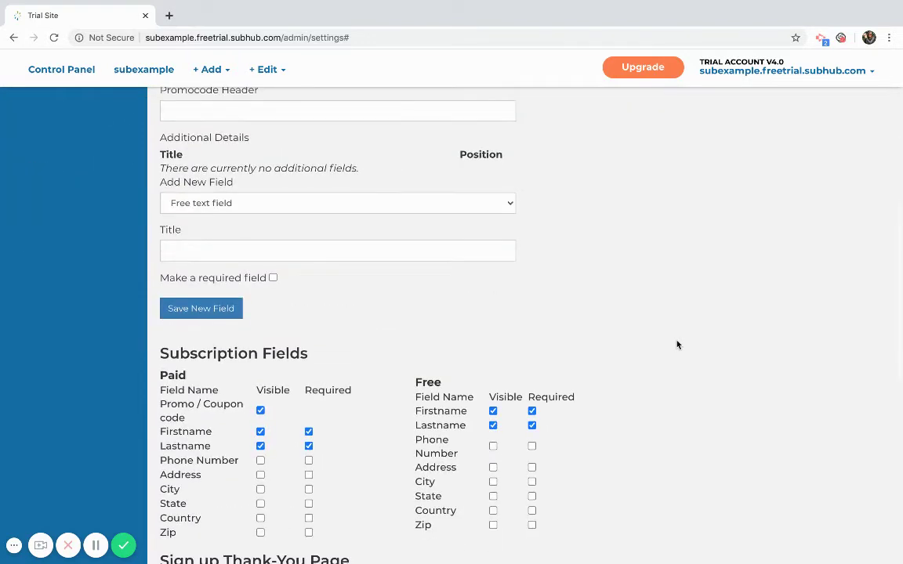
{"action": "scroll", "coordinate": [438, 270], "scroll_direction": "down", "scroll_amount": 2}
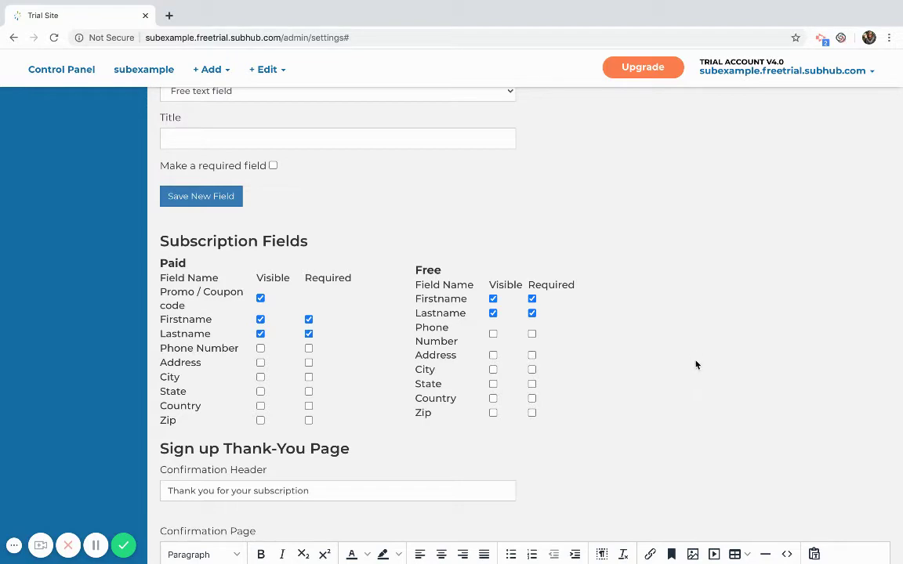
Review the confirmation page message, then return to the top of the page
{"action": "scroll", "coordinate": [696, 364], "scroll_direction": "down", "scroll_amount": 3}
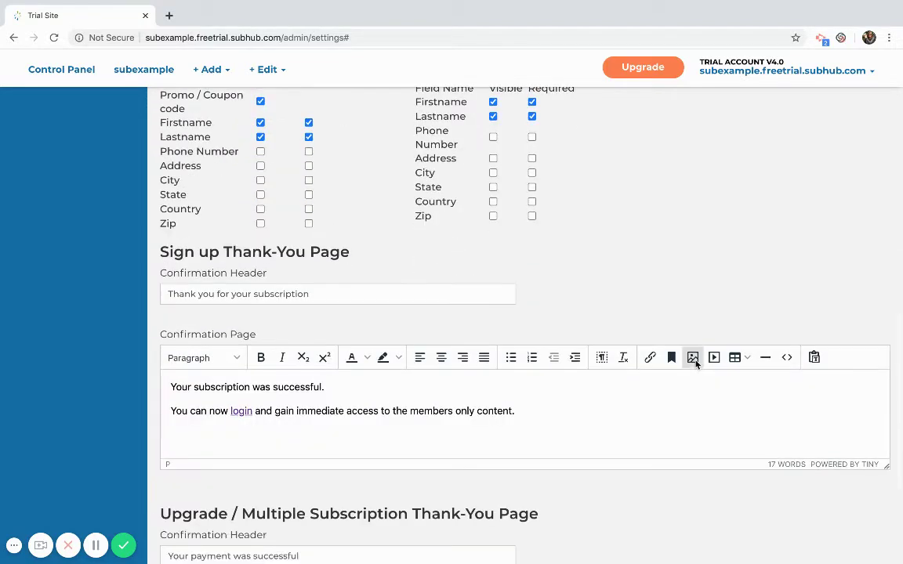
{"action": "scroll", "coordinate": [696, 363], "scroll_direction": "down", "scroll_amount": 3}
{"action": "left_click", "coordinate": [536, 294]}
{"action": "key", "text": "super+a"}
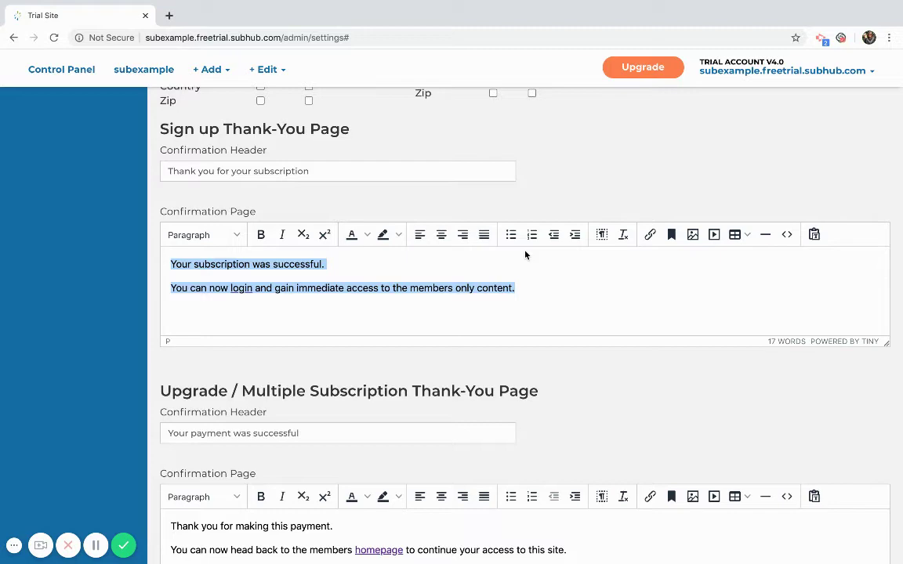
{"action": "scroll", "coordinate": [525, 254], "scroll_direction": "down", "scroll_amount": 2}
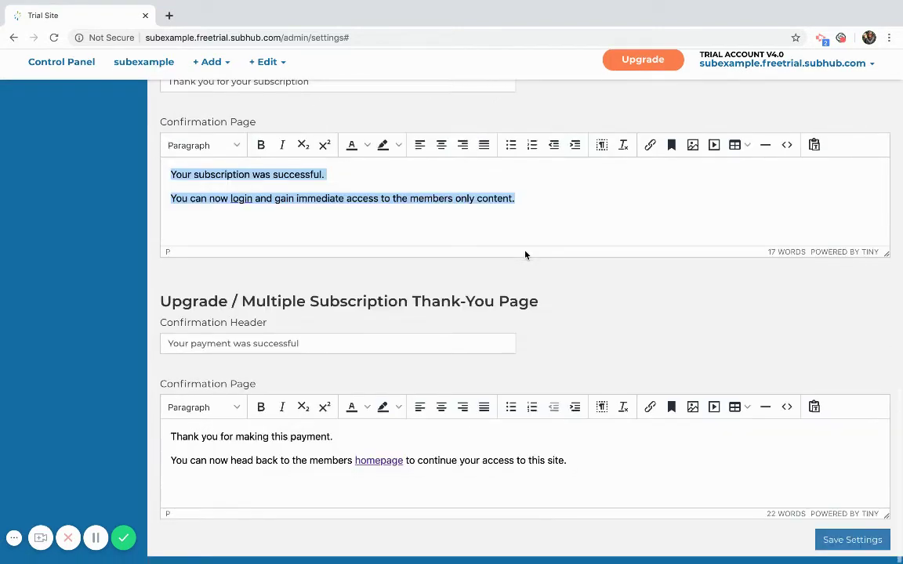
{"action": "scroll", "coordinate": [525, 254], "scroll_direction": "up", "scroll_amount": 10}
{"action": "scroll", "coordinate": [525, 255], "scroll_direction": "up", "scroll_amount": 5}
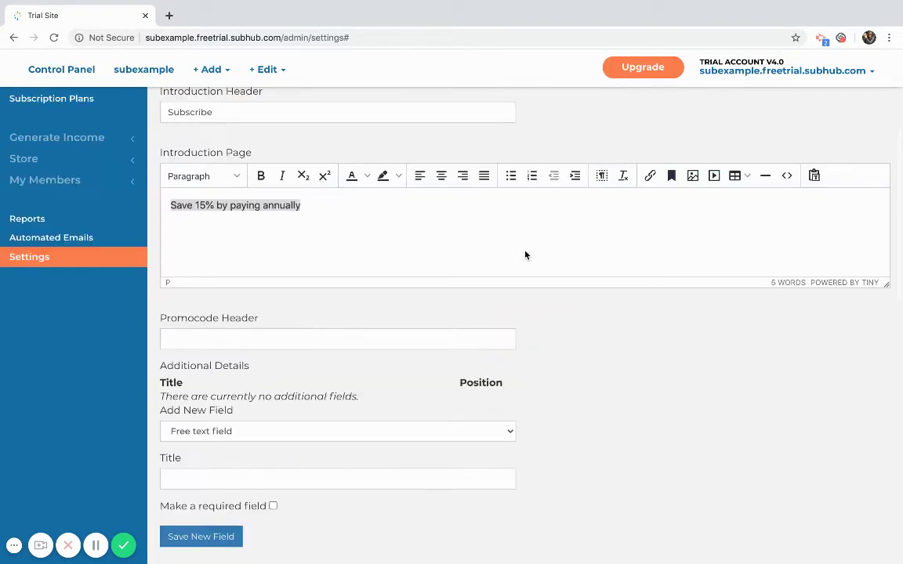
{"action": "scroll", "coordinate": [368, 184], "scroll_direction": "up", "scroll_amount": 3}
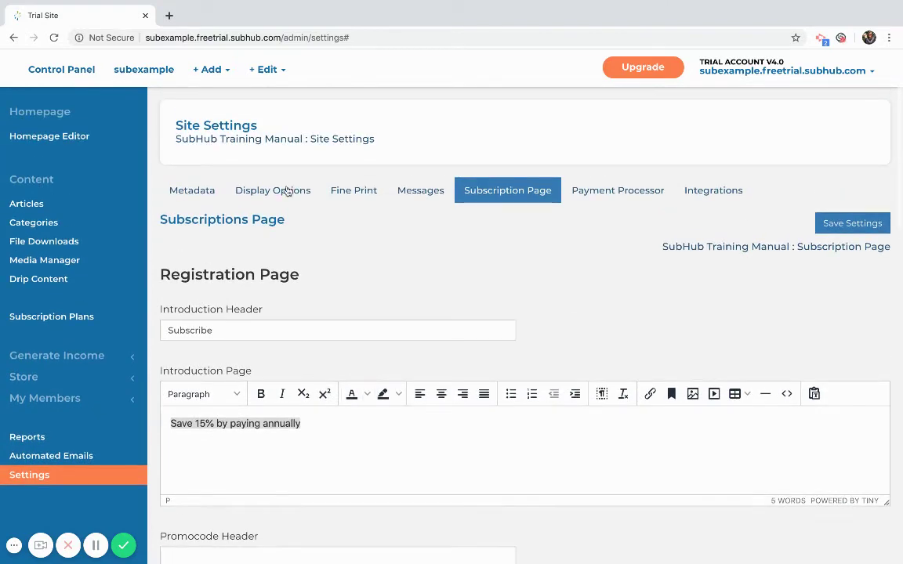
Edit the Monthly plan and review its 7 free days and 0.00 USD amount
{"action": "left_click", "coordinate": [75, 317]}
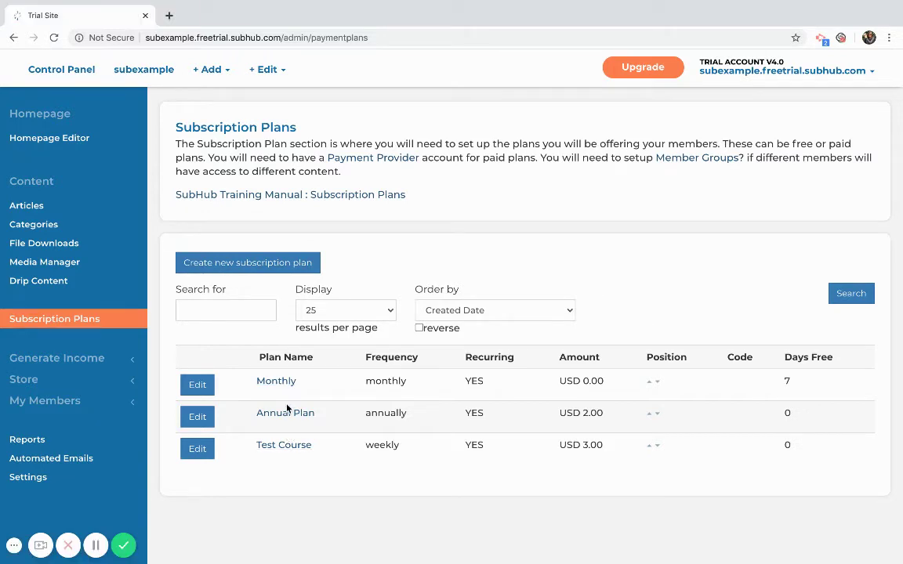
{"action": "left_click", "coordinate": [203, 390]}
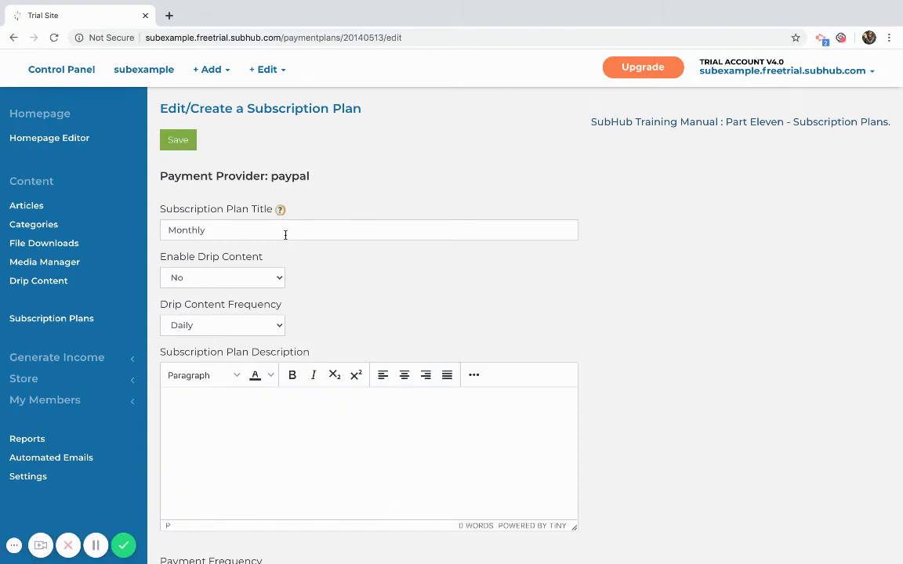
{"action": "left_click_drag", "start_coordinate": [261, 230], "coordinate": [166, 229]}
{"action": "scroll", "coordinate": [439, 296], "scroll_direction": "down", "scroll_amount": 5}
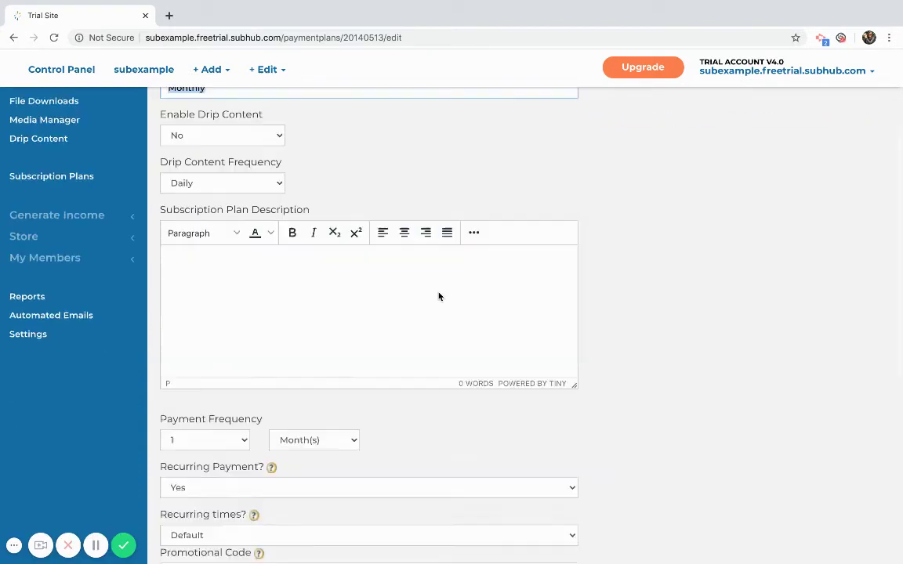
{"action": "scroll", "coordinate": [439, 296], "scroll_direction": "down", "scroll_amount": 1}
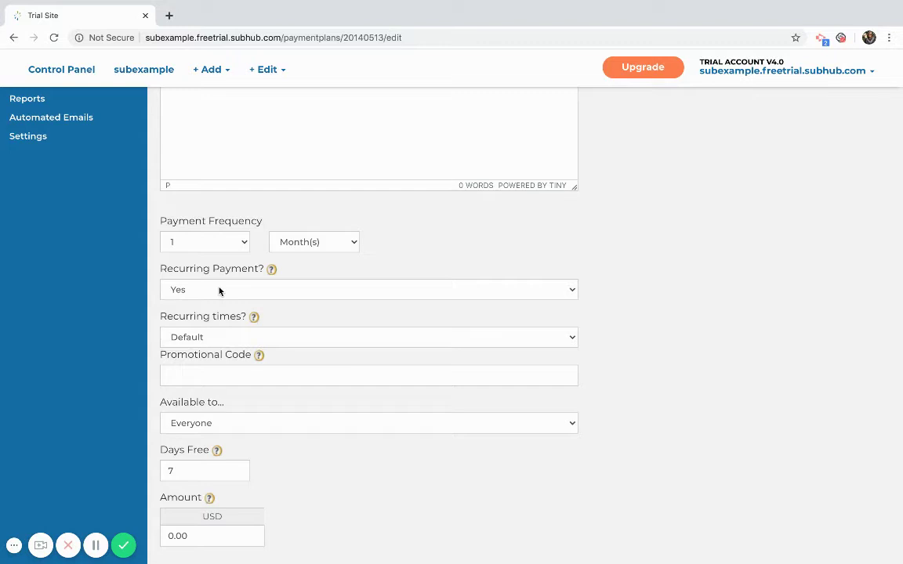
{"action": "scroll", "coordinate": [220, 291], "scroll_direction": "down", "scroll_amount": 3}
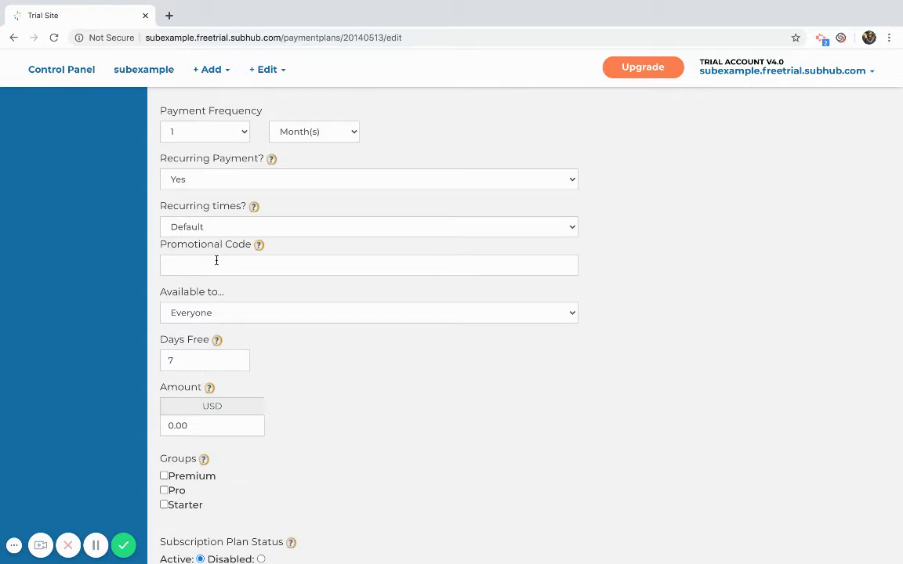
{"action": "left_click", "coordinate": [216, 265]}
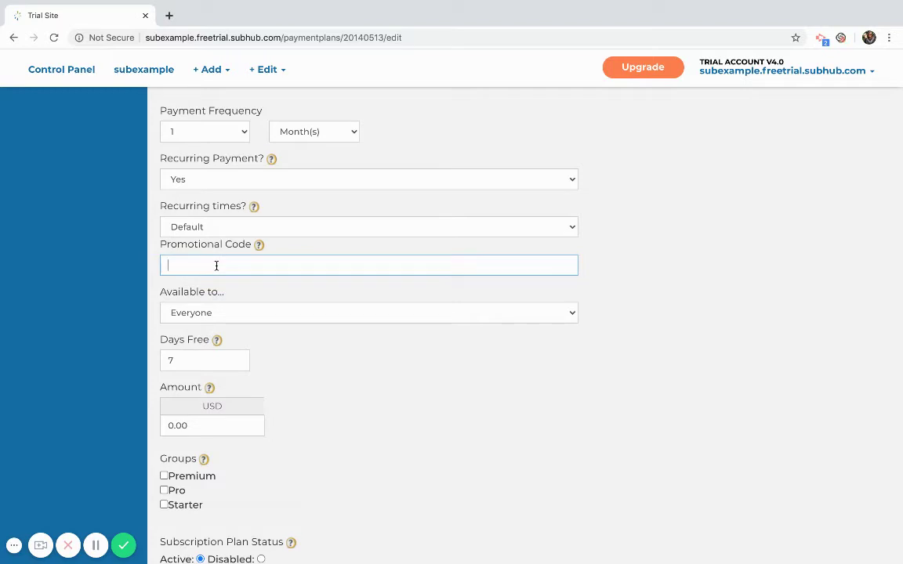
{"action": "type", "text": "pro"}
{"action": "left_click_drag", "start_coordinate": [182, 267], "coordinate": [155, 262]}
{"action": "key", "text": "BackSpace"}
{"action": "scroll", "coordinate": [355, 381], "scroll_direction": "down", "scroll_amount": 2}
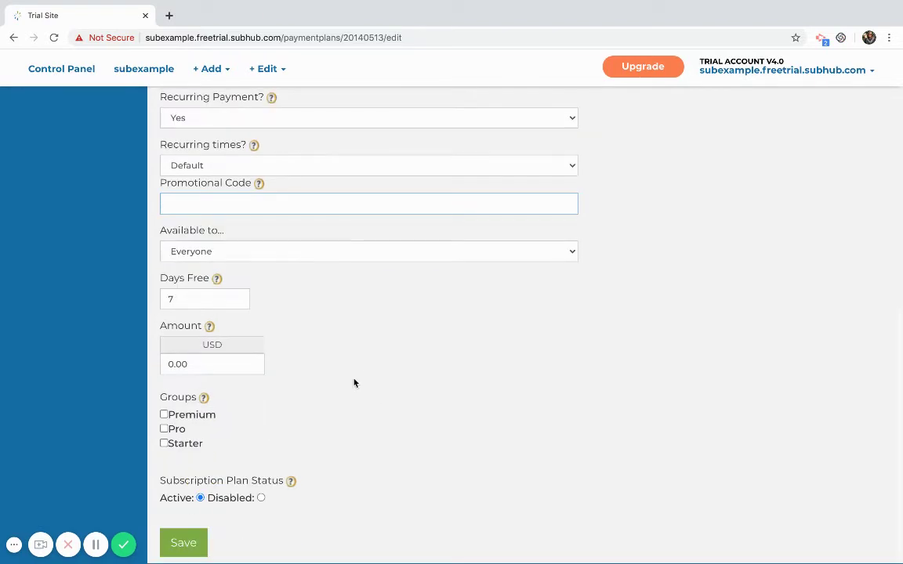
Review the Monthly plan's availability and 0.00 amount, tick the Starter group, and save
{"action": "left_click", "coordinate": [316, 256]}
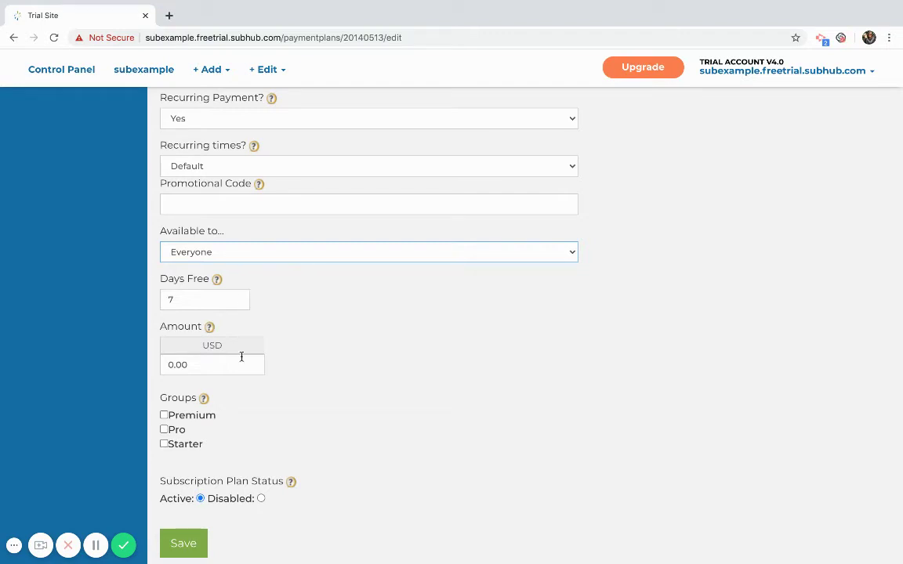
{"action": "left_click", "coordinate": [182, 365]}
{"action": "left_click", "coordinate": [164, 444]}
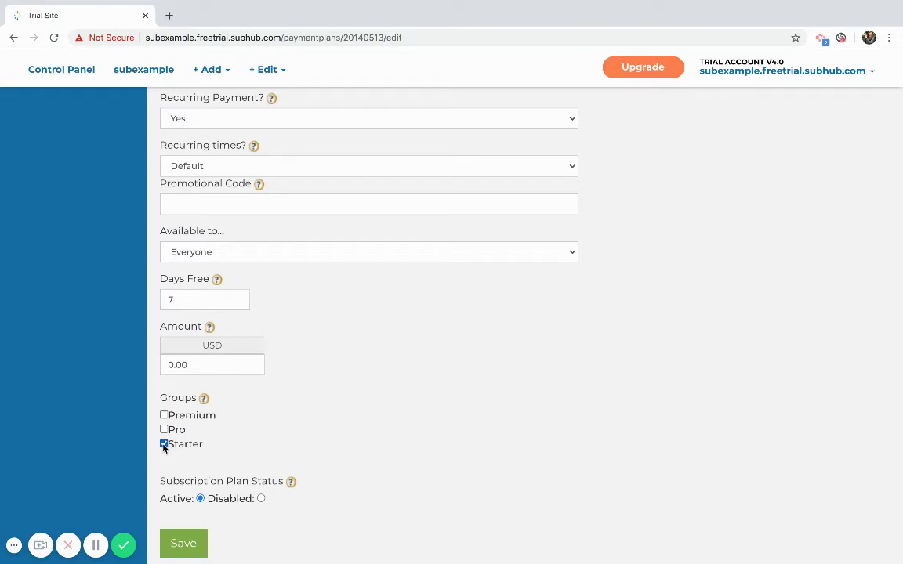
{"action": "left_click", "coordinate": [182, 544]}
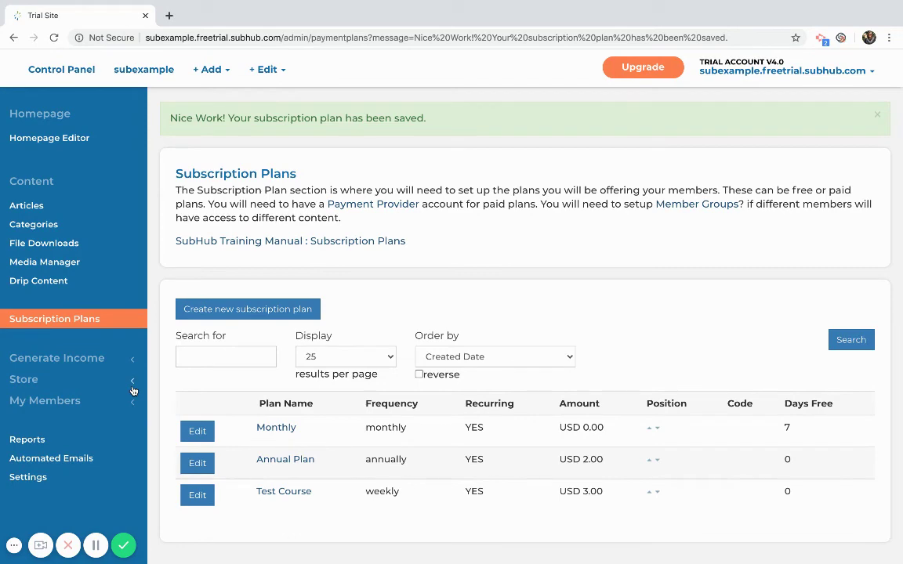
Open Automated Emails and review the Subscription Confirmation template, whose subject is still empty
{"action": "left_click", "coordinate": [53, 460]}
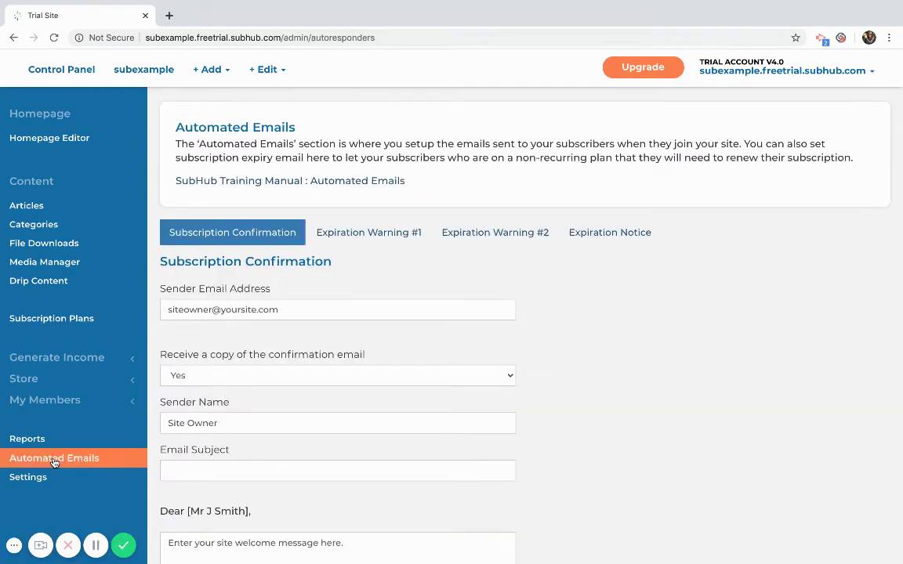
{"action": "scroll", "coordinate": [622, 438], "scroll_direction": "down", "scroll_amount": 3}
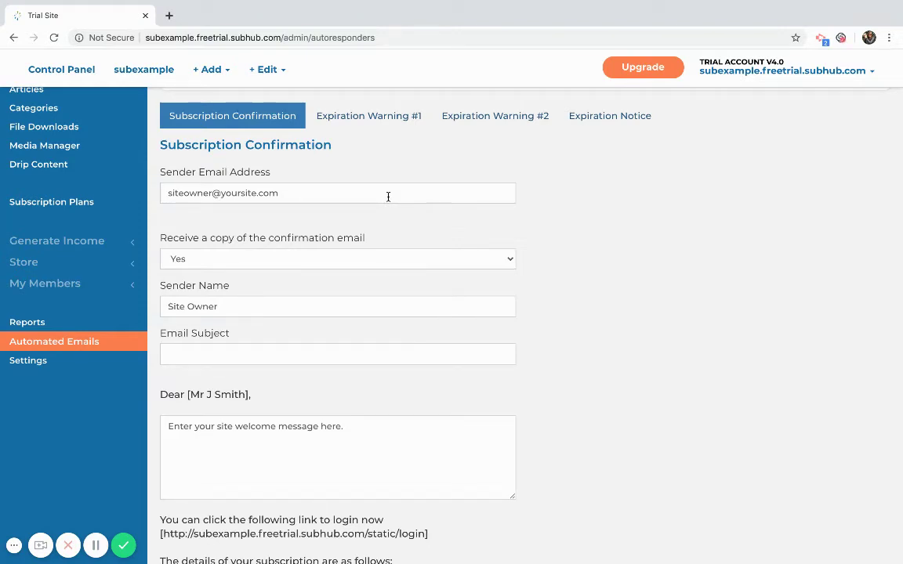
{"action": "scroll", "coordinate": [388, 196], "scroll_direction": "down", "scroll_amount": 5}
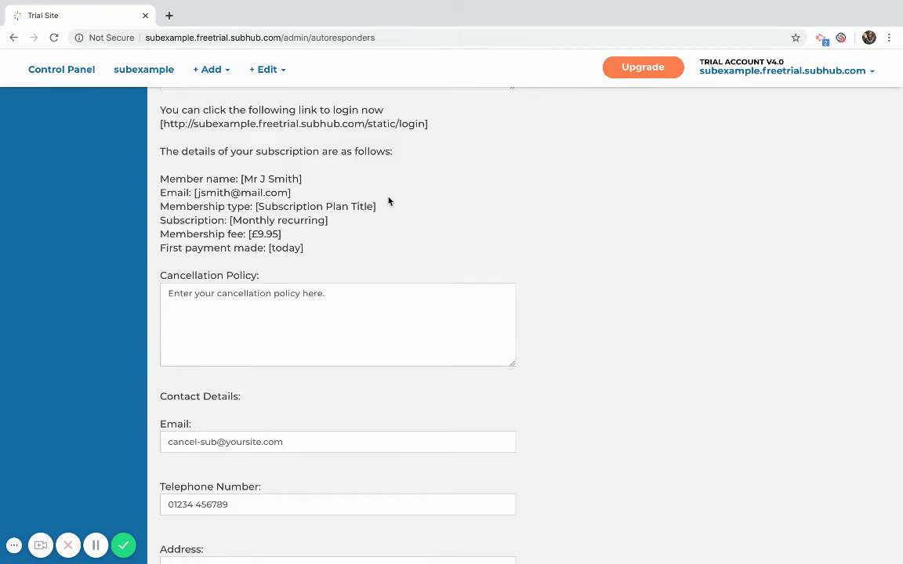
{"action": "scroll", "coordinate": [458, 335], "scroll_direction": "down", "scroll_amount": 1}
{"action": "scroll", "coordinate": [458, 337], "scroll_direction": "up", "scroll_amount": 4}
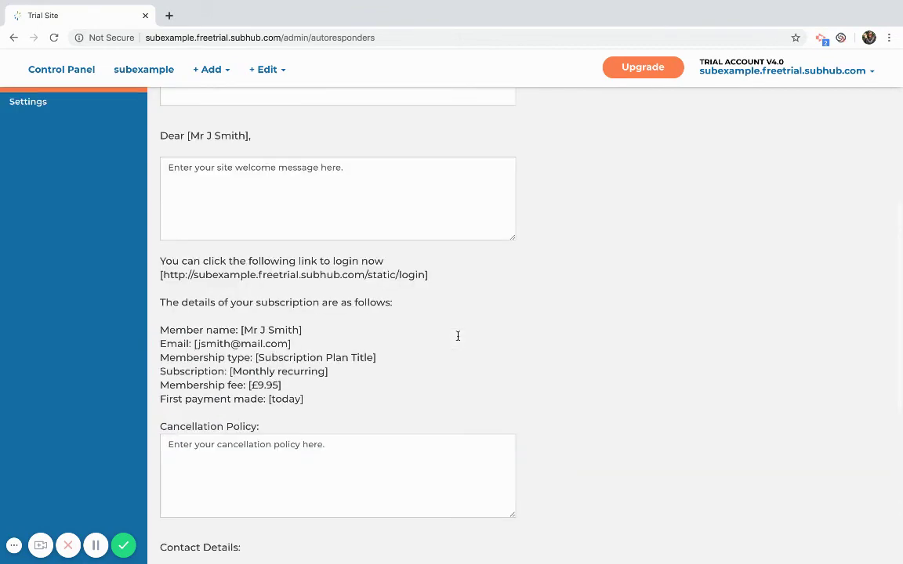
{"action": "scroll", "coordinate": [457, 339], "scroll_direction": "up", "scroll_amount": 4}
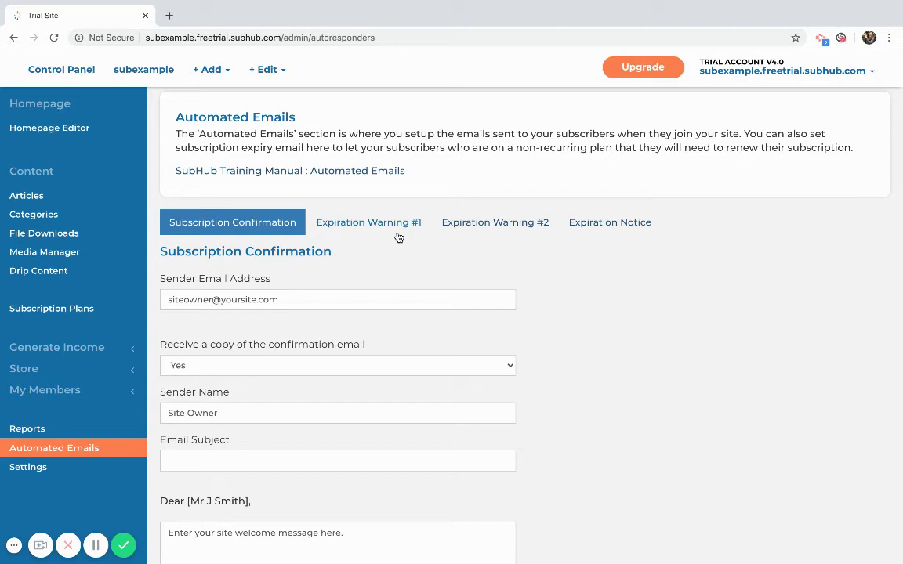
Show the Expiration Warning #1 email, set to send 0 days before expiry
{"action": "left_click", "coordinate": [384, 223]}
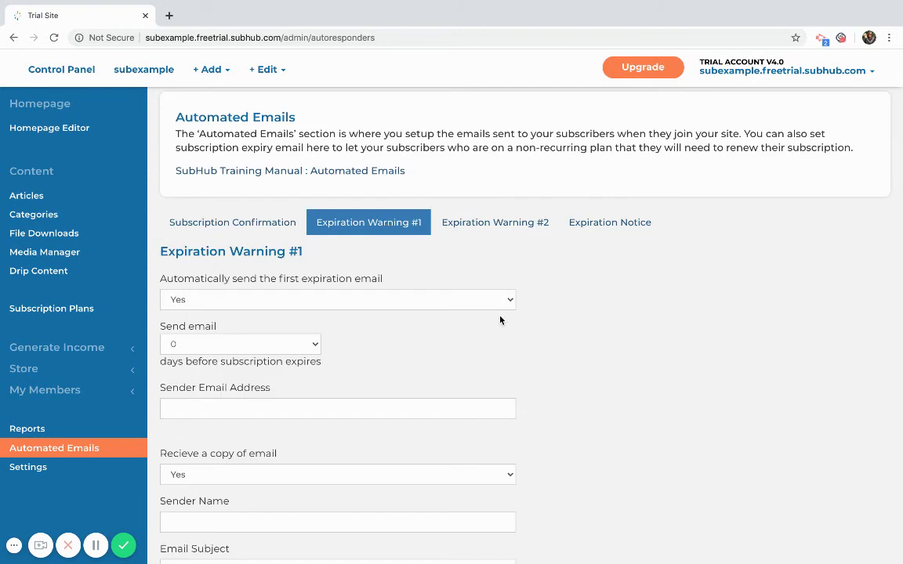
{"action": "scroll", "coordinate": [394, 301], "scroll_direction": "down", "scroll_amount": 2}
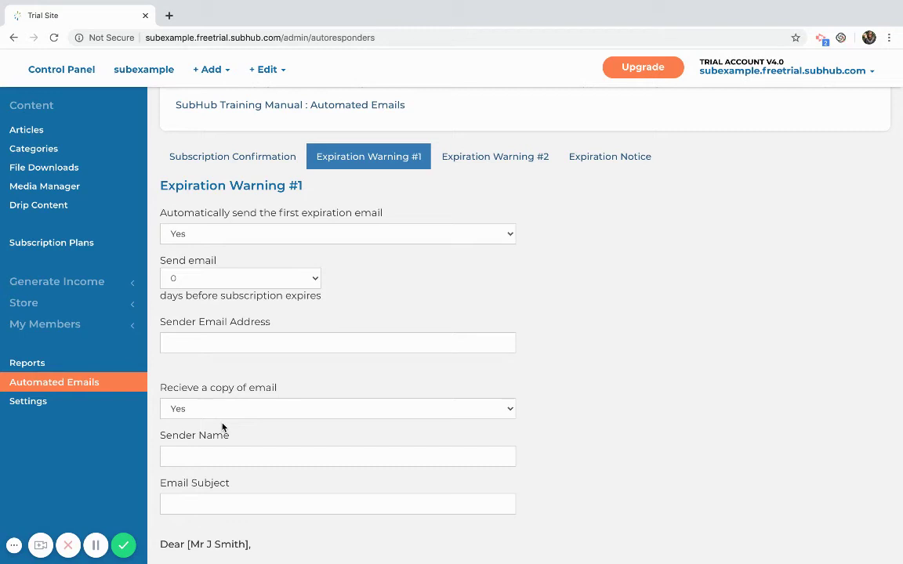
{"action": "scroll", "coordinate": [455, 397], "scroll_direction": "up", "scroll_amount": 2}
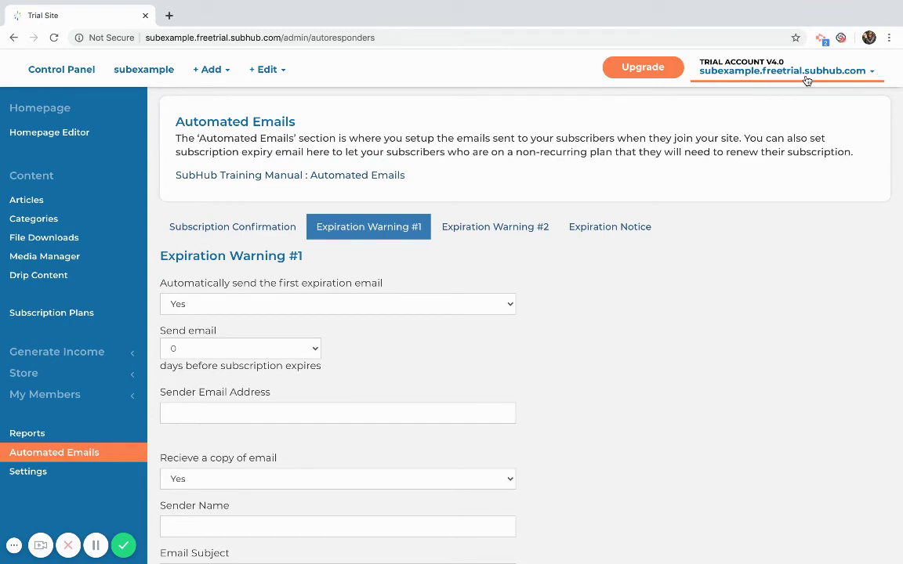
Log out of the admin account and go to the site's /subscribe page
{"action": "left_click", "coordinate": [804, 78]}
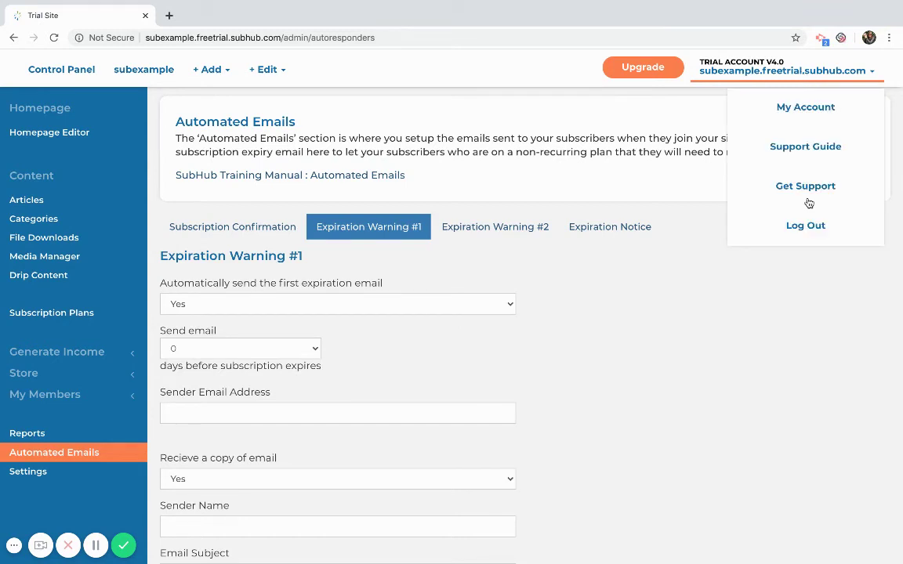
{"action": "left_click", "coordinate": [812, 226]}
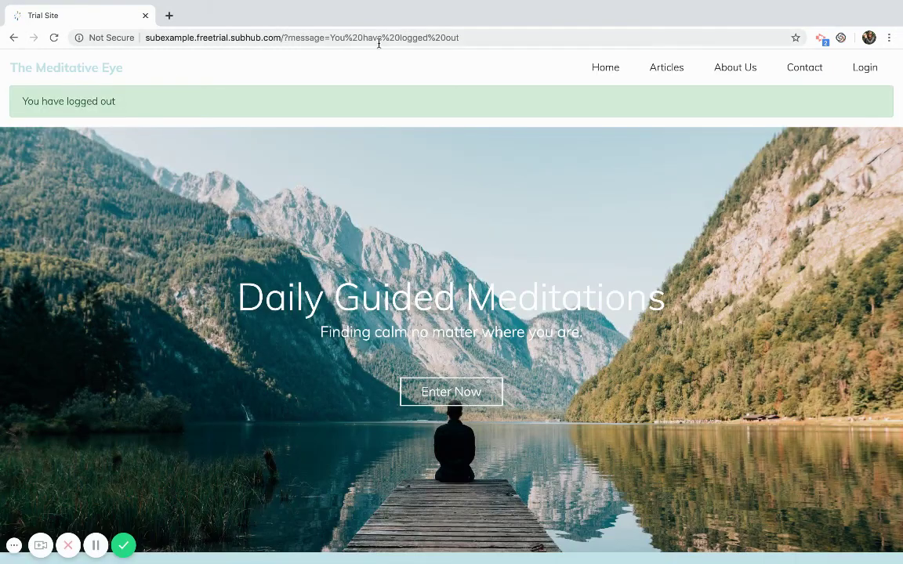
{"action": "left_click", "coordinate": [379, 44]}
{"action": "left_click_drag", "start_coordinate": [283, 37], "coordinate": [476, 35]}
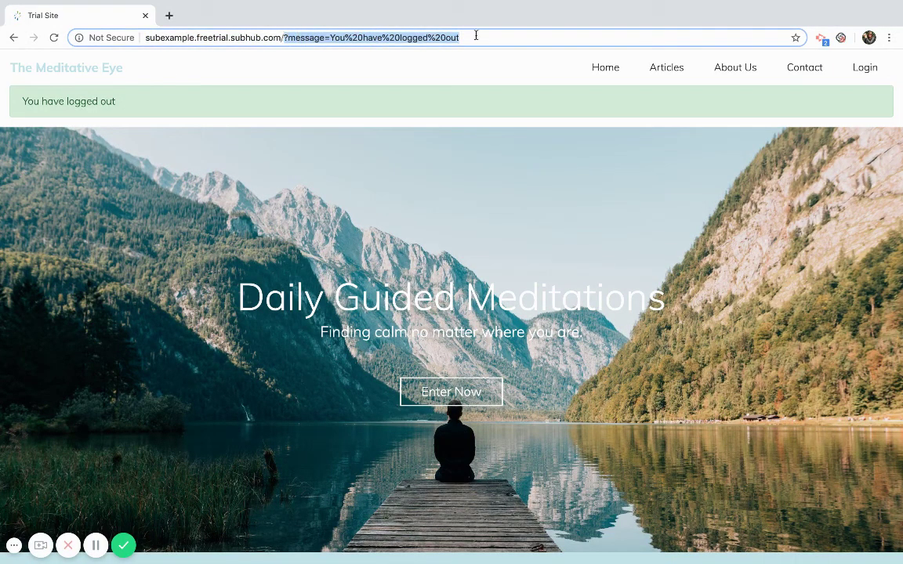
{"action": "type", "text": "subscri"}
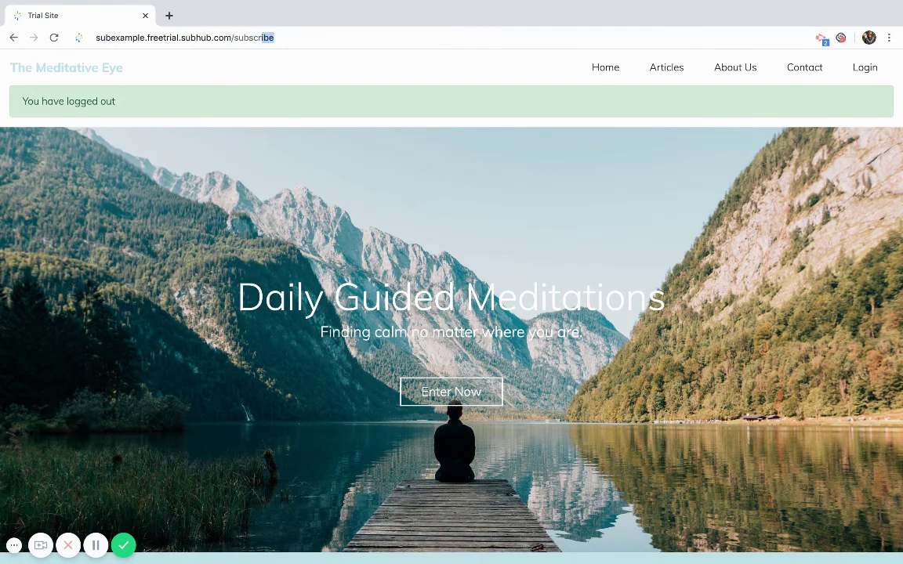
{"action": "type", "text": "be"}
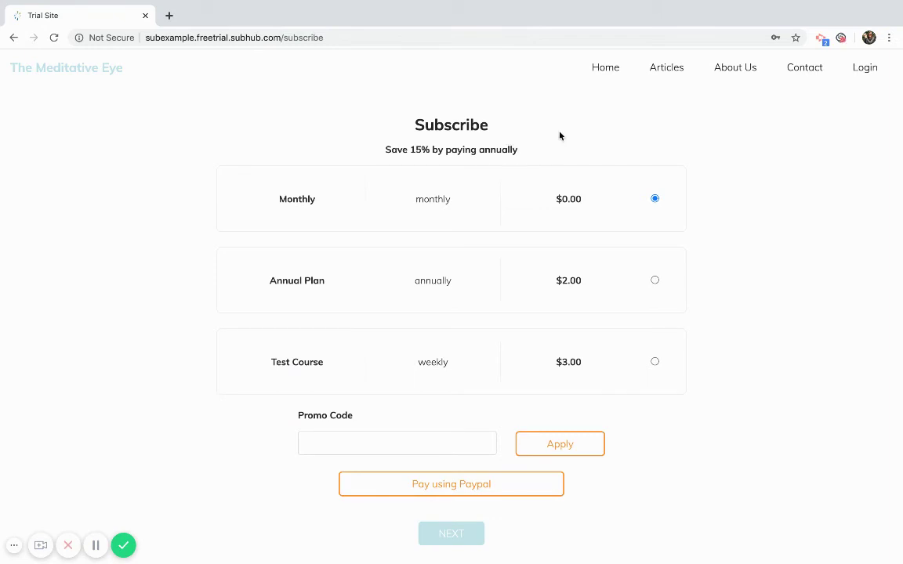
Try the Annual Plan, settle on the free $0.00 Monthly plan, and continue
{"action": "left_click_drag", "start_coordinate": [413, 123], "coordinate": [545, 152]}
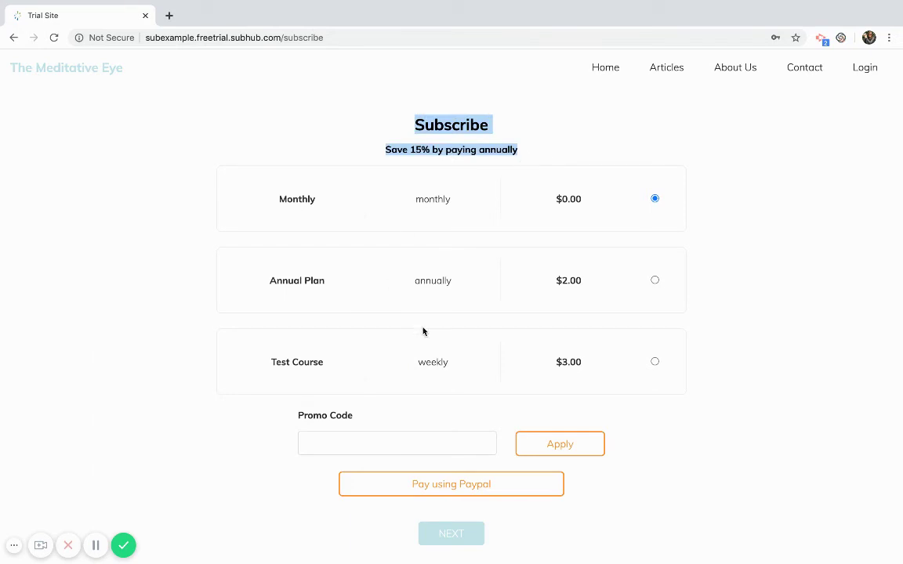
{"action": "left_click", "coordinate": [655, 281]}
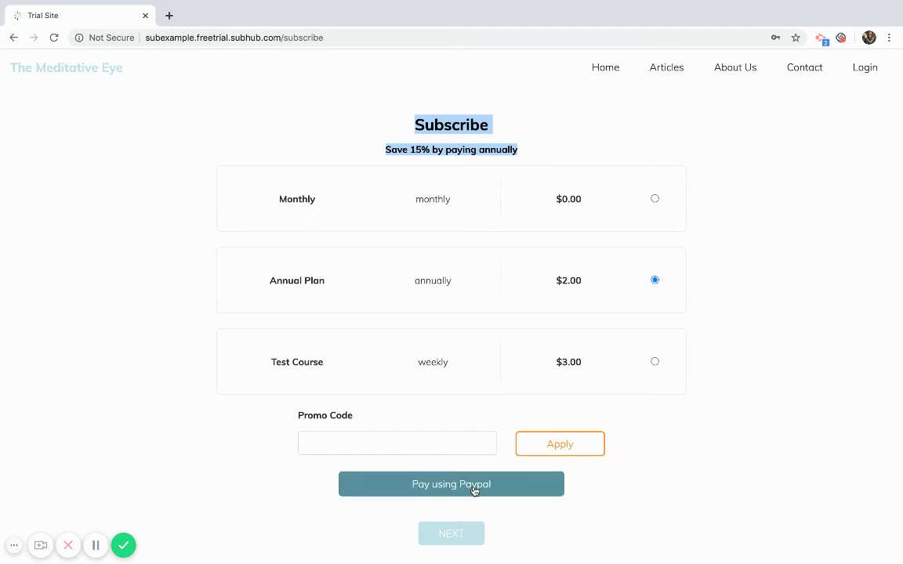
{"action": "left_click", "coordinate": [655, 200]}
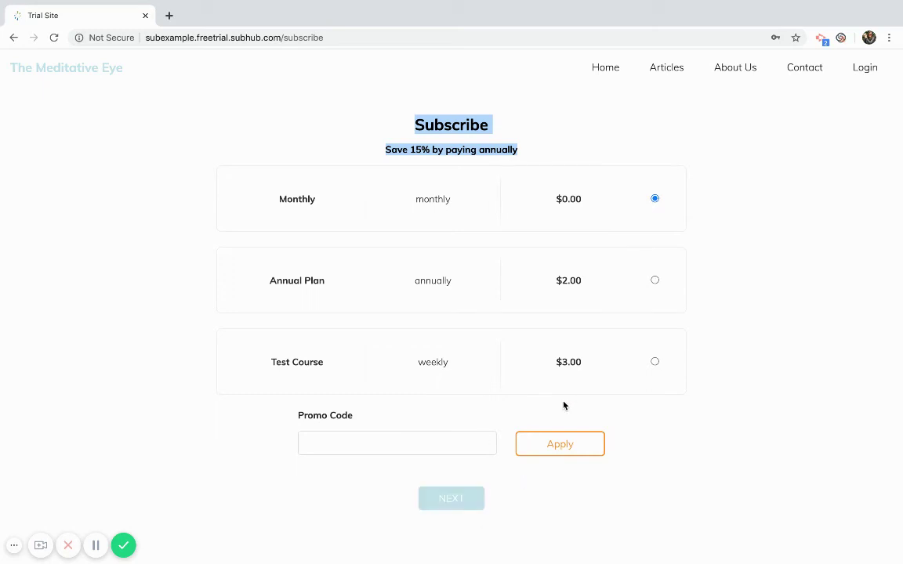
{"action": "left_click", "coordinate": [450, 503]}
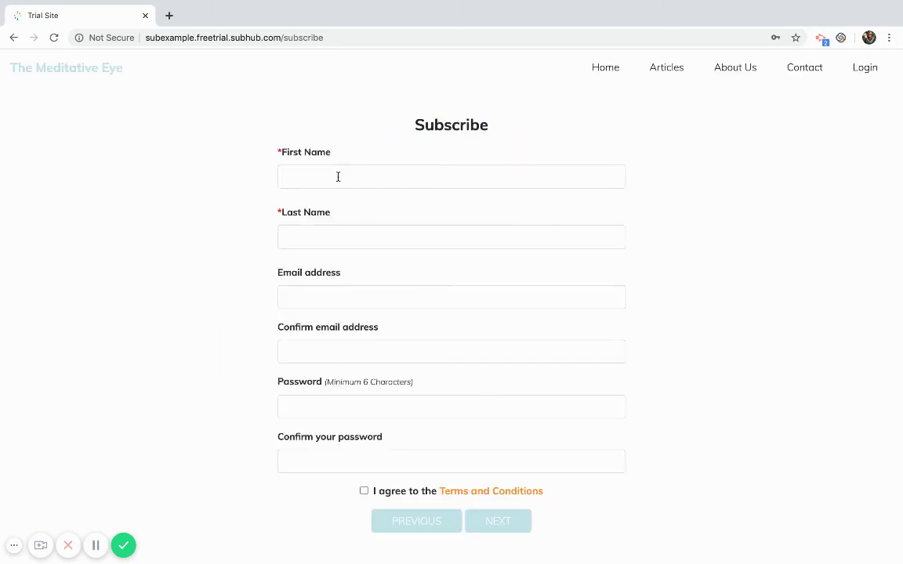
Enter the member's first name, last name and email address
{"action": "left_click", "coordinate": [336, 176]}
{"action": "type", "text": "jeanne"}
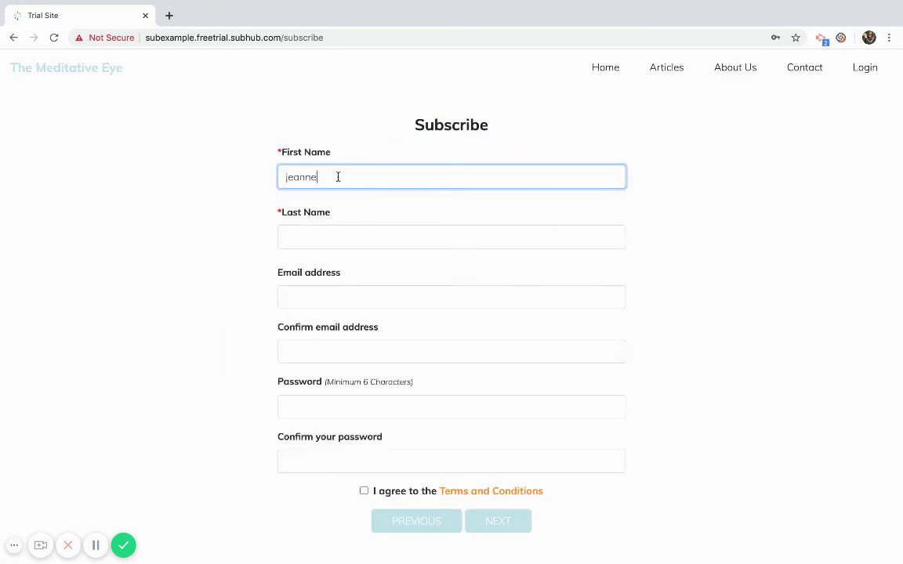
{"action": "left_click", "coordinate": [322, 236]}
{"action": "type", "text": "subhub"}
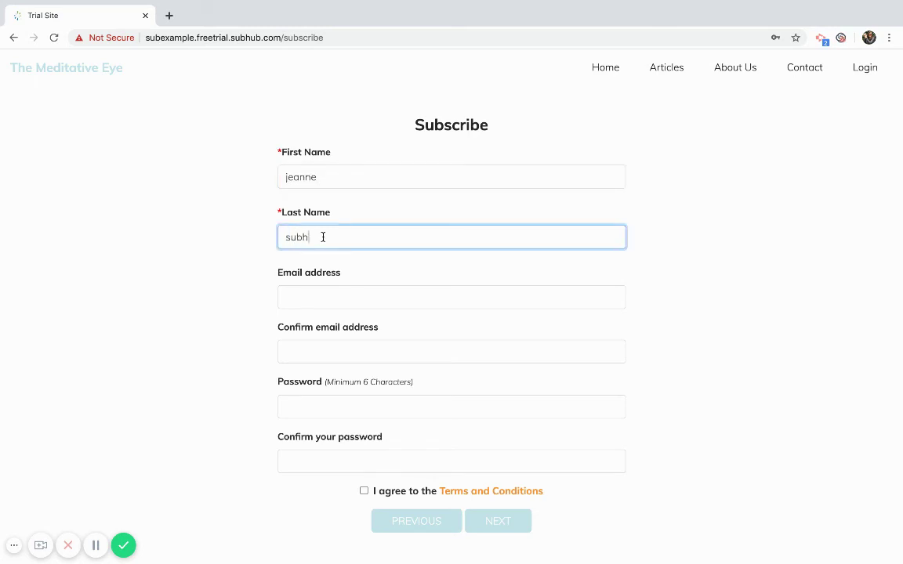
{"action": "left_click", "coordinate": [308, 299]}
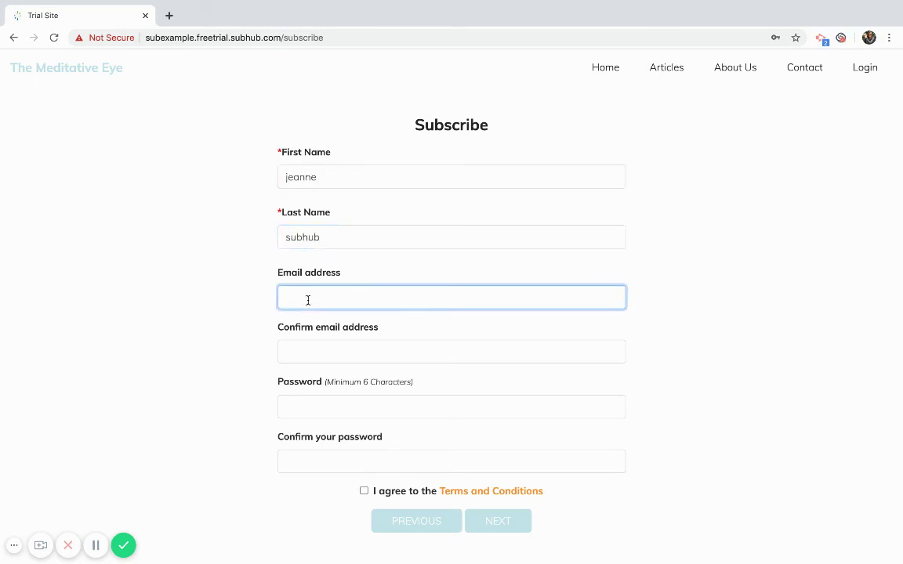
Copy the email into the confirmation field, set and confirm the password, then submit
{"action": "left_click_drag", "start_coordinate": [371, 297], "coordinate": [252, 303]}
{"action": "key", "text": "super+c"}
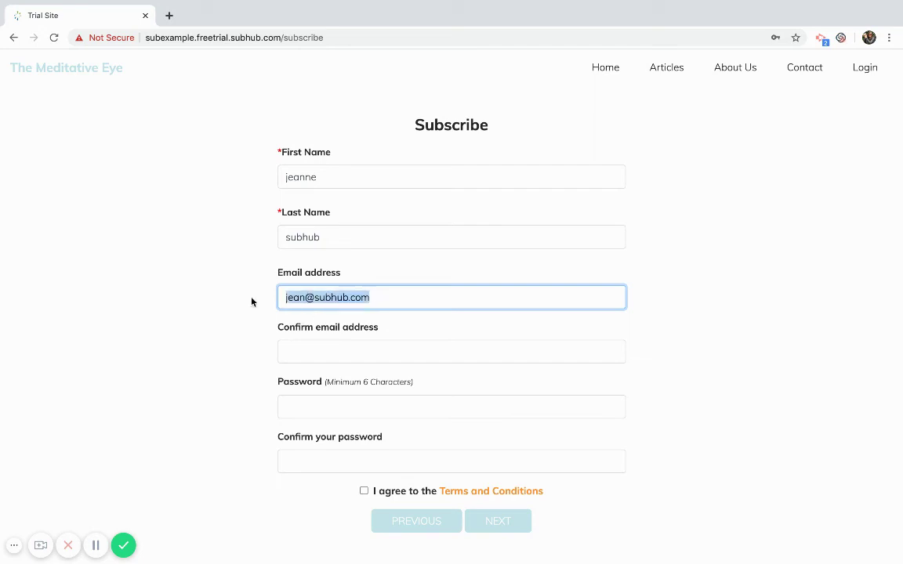
{"action": "left_click", "coordinate": [291, 354]}
{"action": "key", "text": "super+v"}
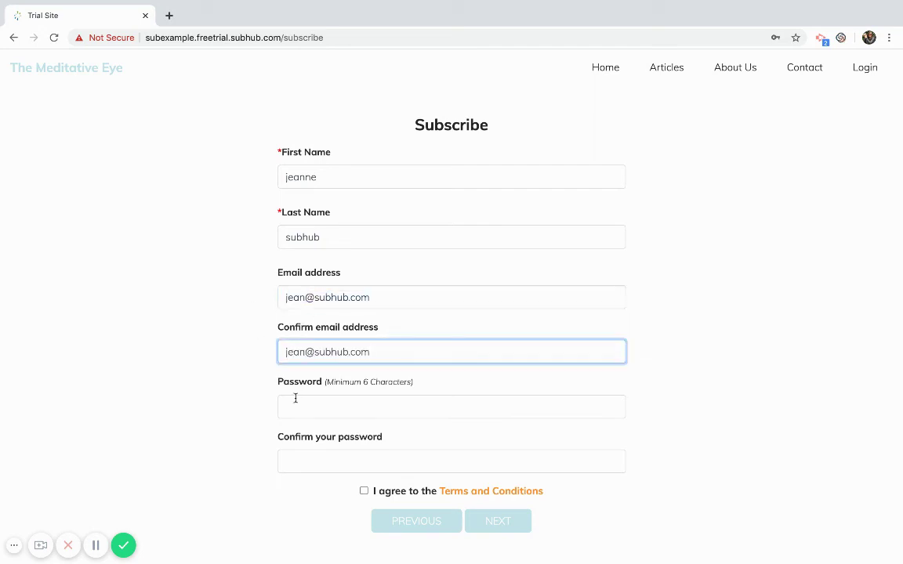
{"action": "left_click", "coordinate": [294, 398]}
{"action": "type", "text": "subhub12"}
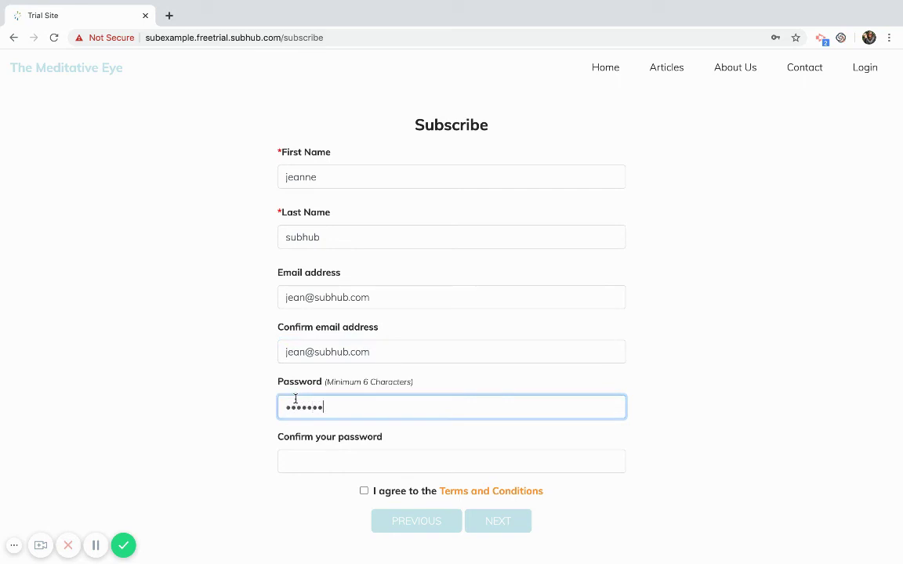
{"action": "left_click", "coordinate": [306, 459]}
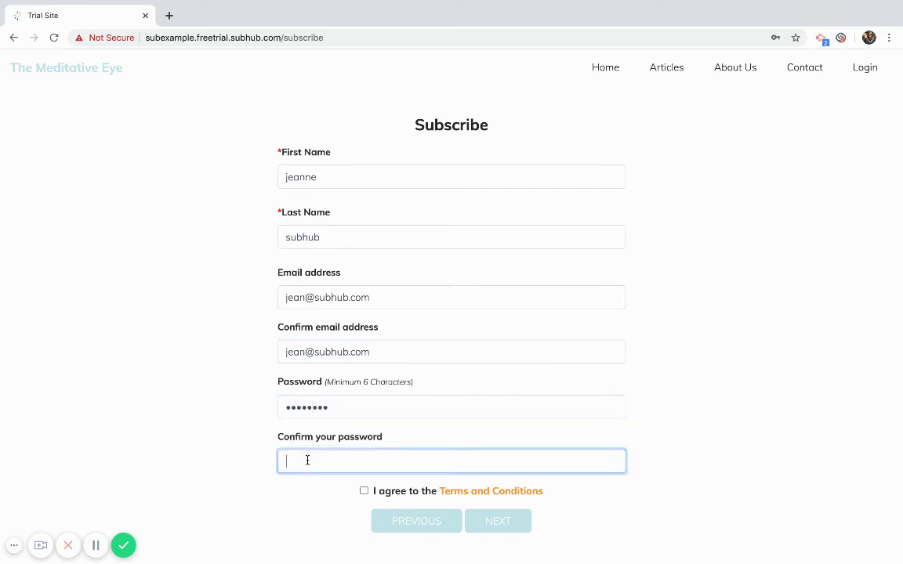
{"action": "type", "text": "subhub12"}
{"action": "left_click", "coordinate": [365, 491]}
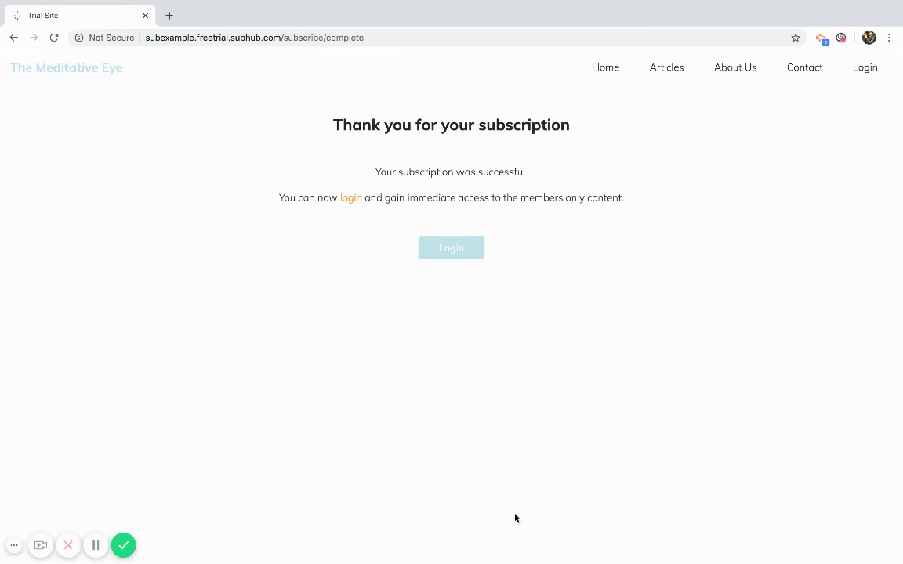
From the thank-you page, sign in with the new member's email and password
{"action": "left_click_drag", "start_coordinate": [375, 171], "coordinate": [392, 214]}
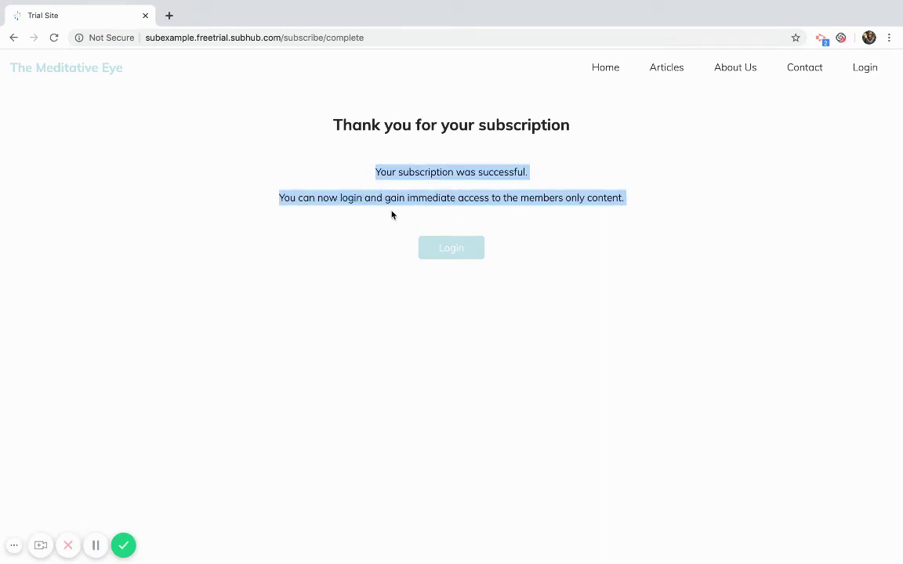
{"action": "left_click", "coordinate": [445, 248]}
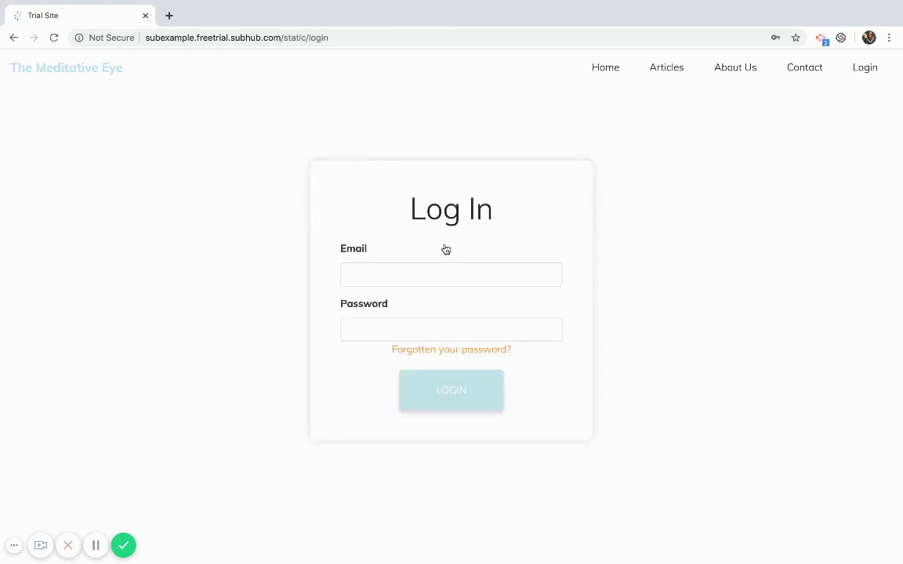
{"action": "left_click", "coordinate": [368, 276]}
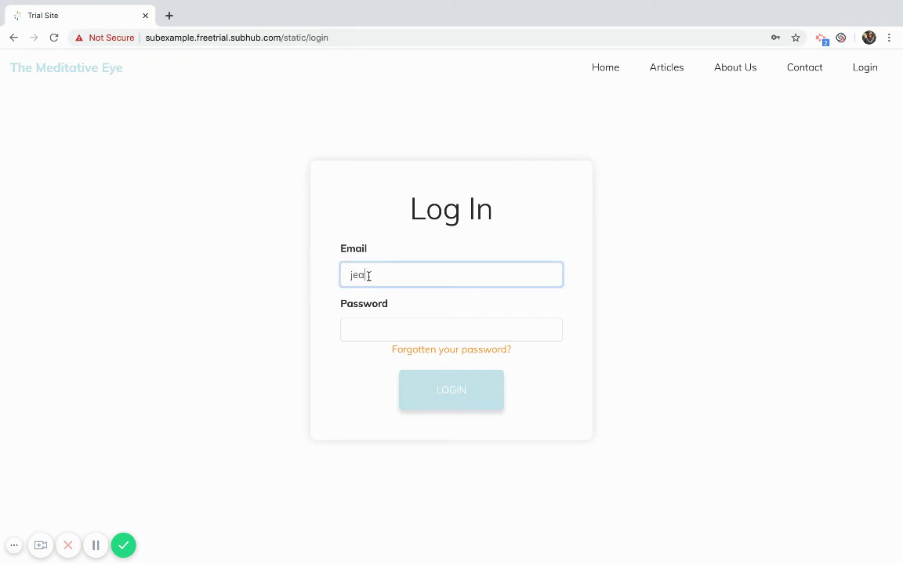
{"action": "left_click", "coordinate": [373, 328]}
{"action": "type", "text": "••••••••"}
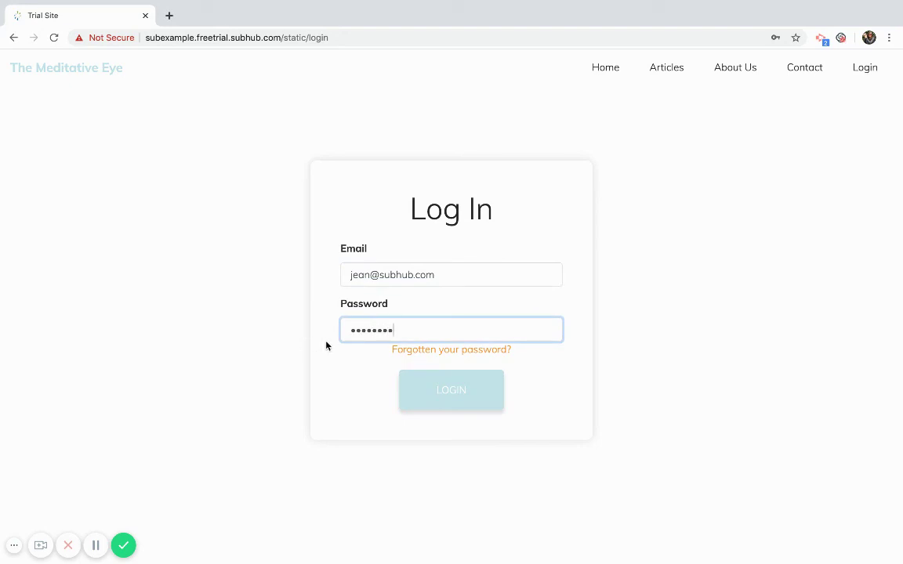
{"action": "left_click", "coordinate": [458, 388]}
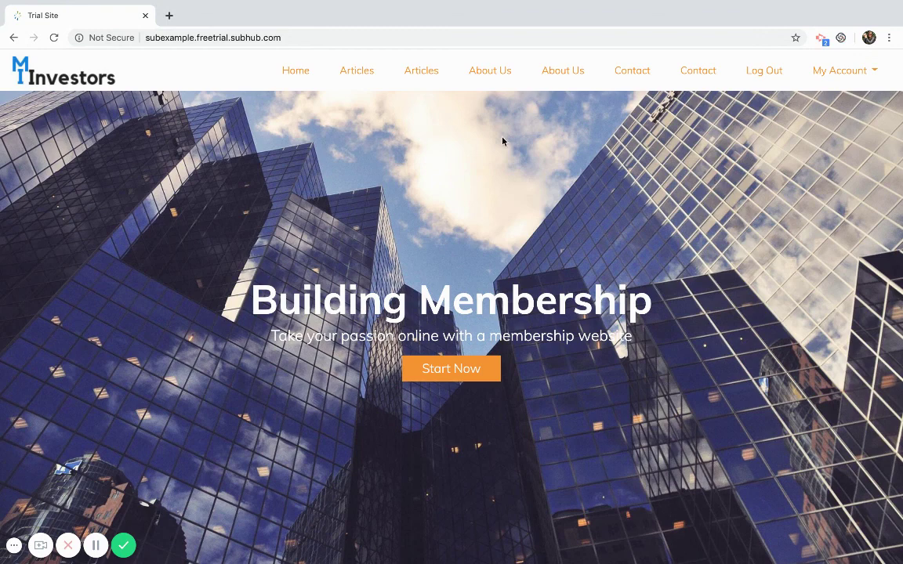
Open the My Account dropdown in the top navigation
{"action": "left_click", "coordinate": [823, 76]}
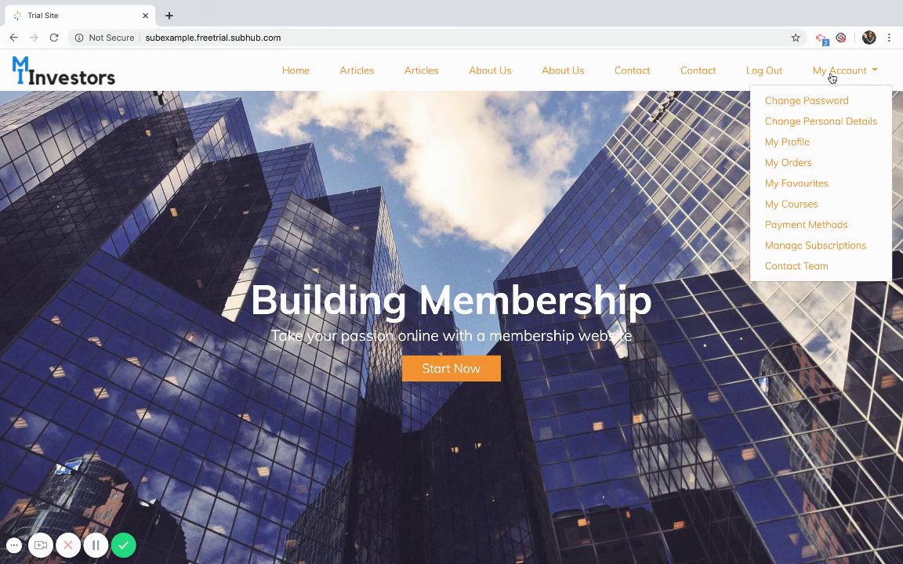